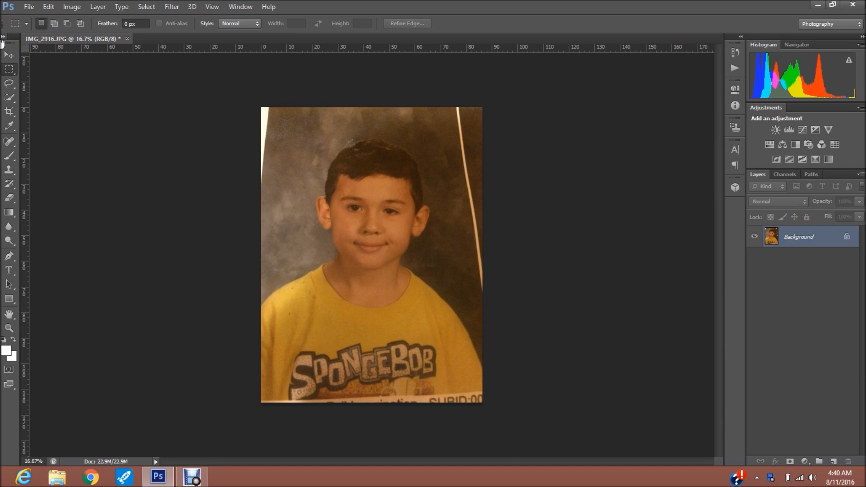
# Step: Duplicate the Background layer as Background copy and delete the original locked Background layer
pyautogui.click(9, 55)
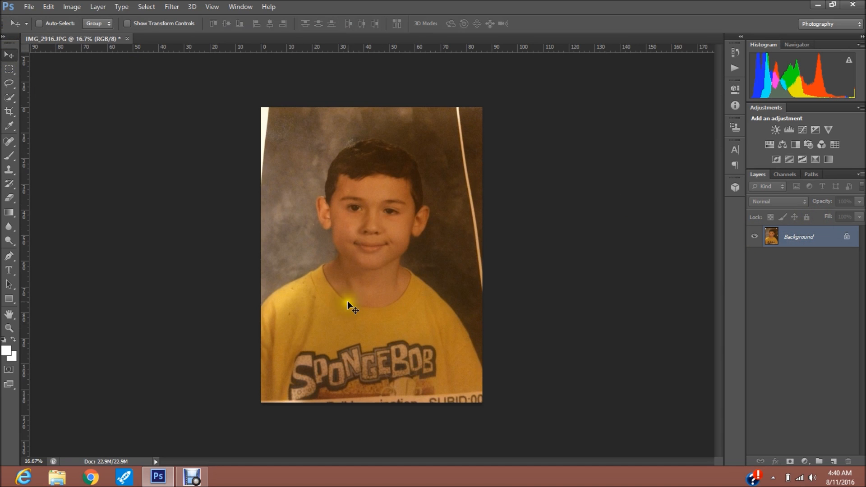
pyautogui.rightClick(807, 242)
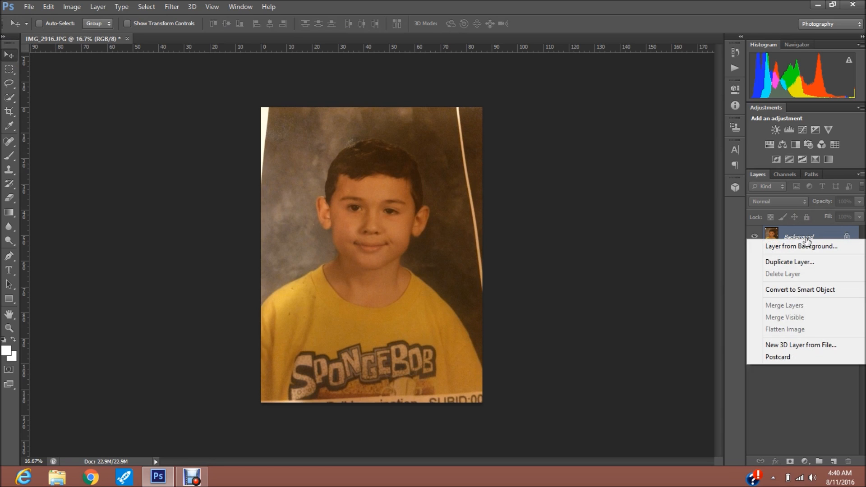
pyautogui.click(796, 261)
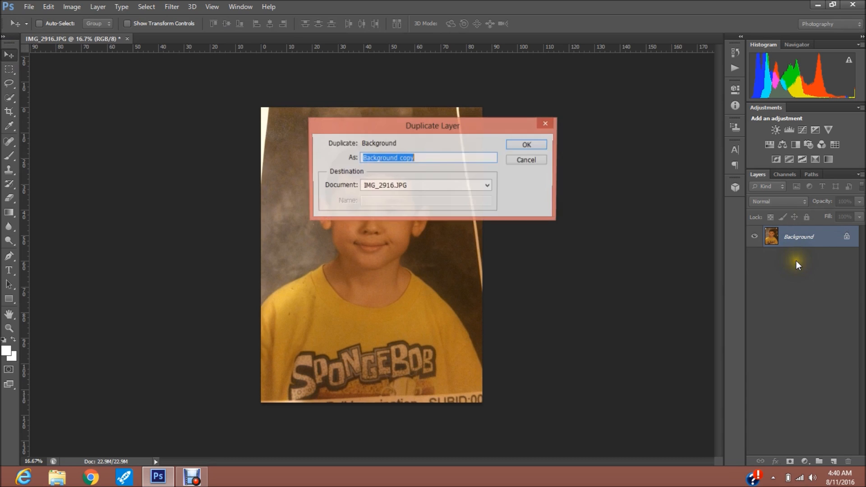
pyautogui.click(527, 145)
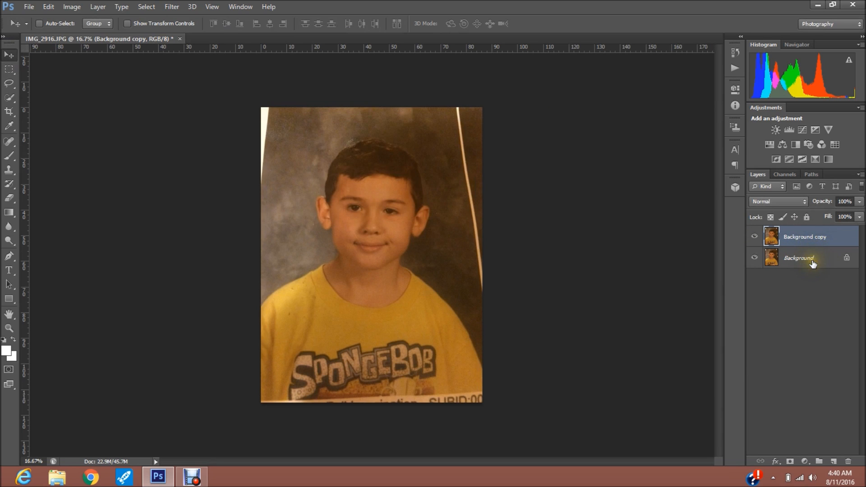
pyautogui.rightClick(813, 261)
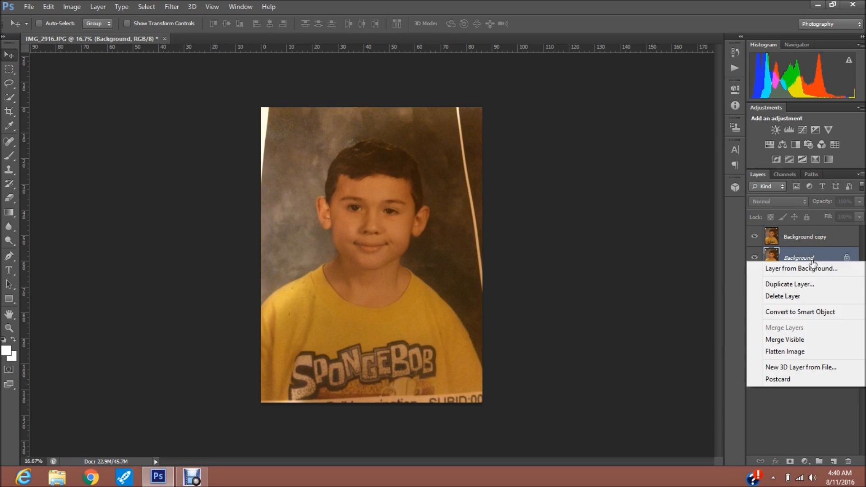
pyautogui.click(794, 299)
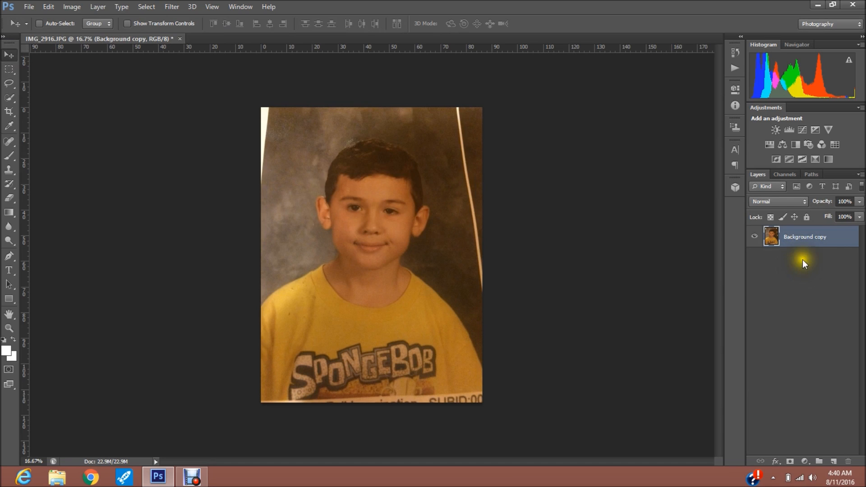
pyautogui.click(816, 259)
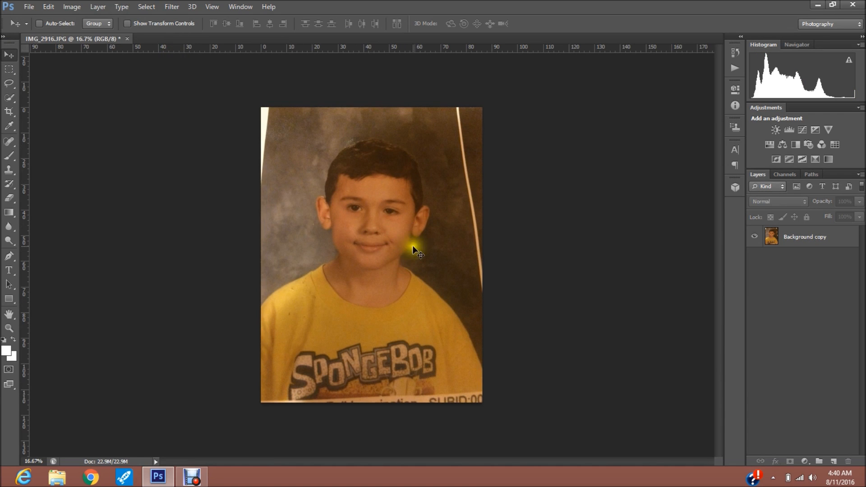
# Step: Open the beard image pB3U3.png in its own document, discarding its embedded color profile
pyautogui.click(26, 6)
pyautogui.click(38, 29)
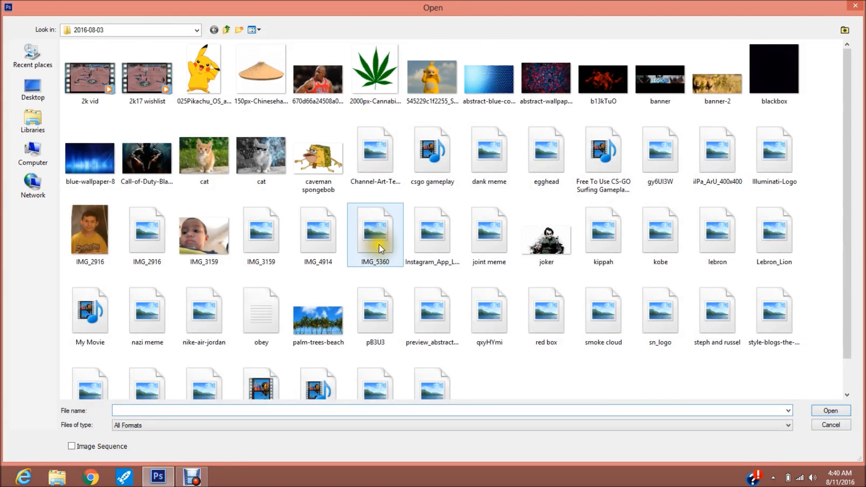
pyautogui.moveTo(846, 243); pyautogui.dragTo(847, 277)
pyautogui.doubleClick(379, 265)
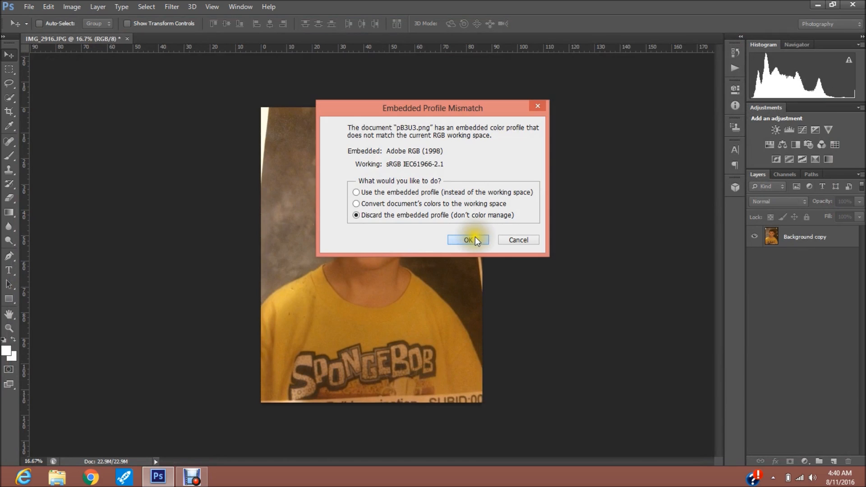
pyautogui.click(475, 237)
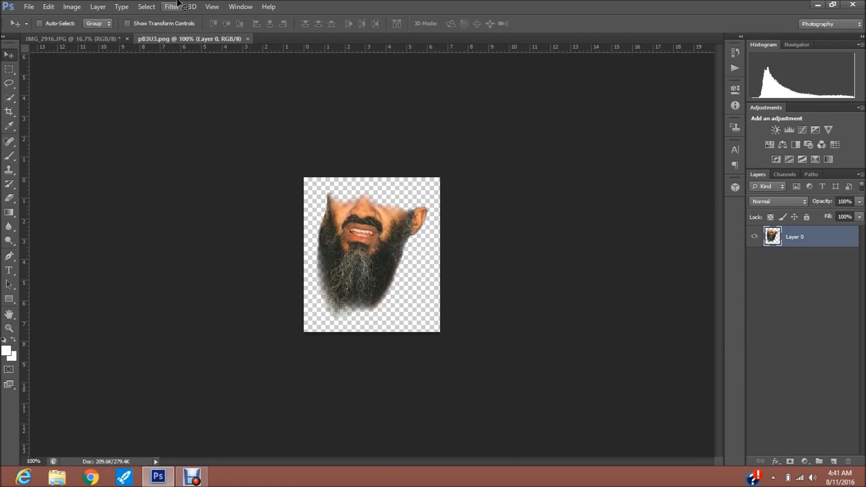
pyautogui.click(98, 39)
pyautogui.click(161, 39)
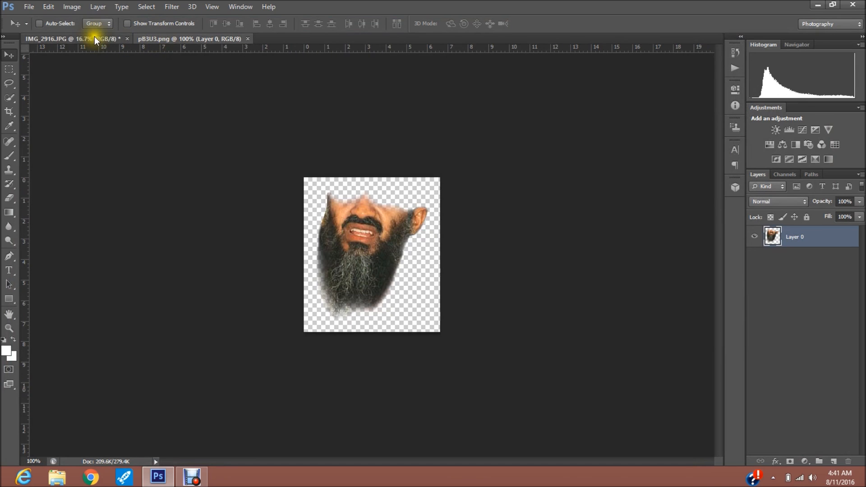
pyautogui.click(94, 38)
pyautogui.click(188, 39)
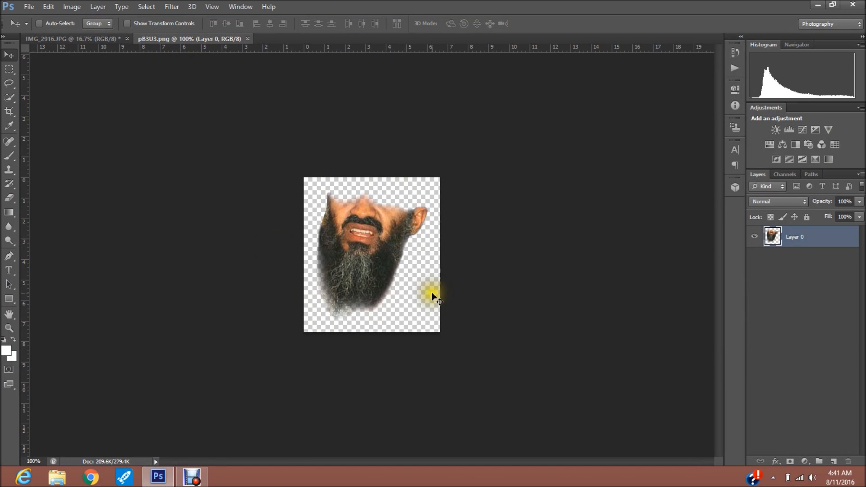
pyautogui.click(77, 38)
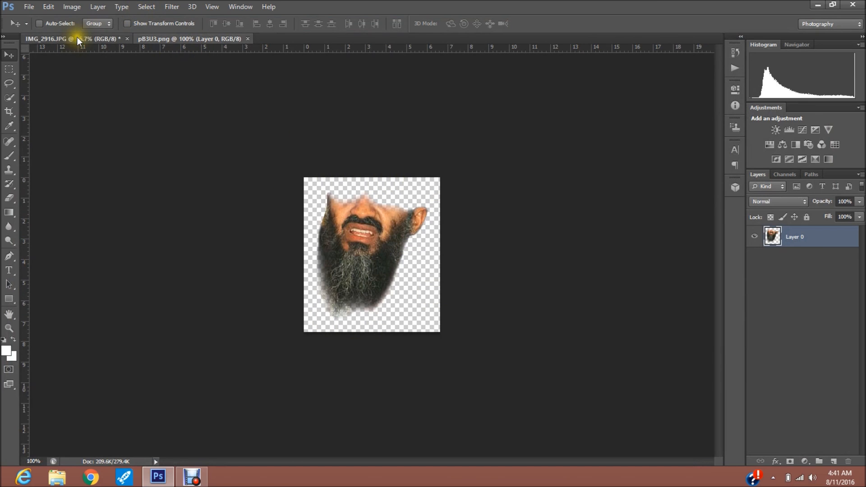
pyautogui.click(207, 39)
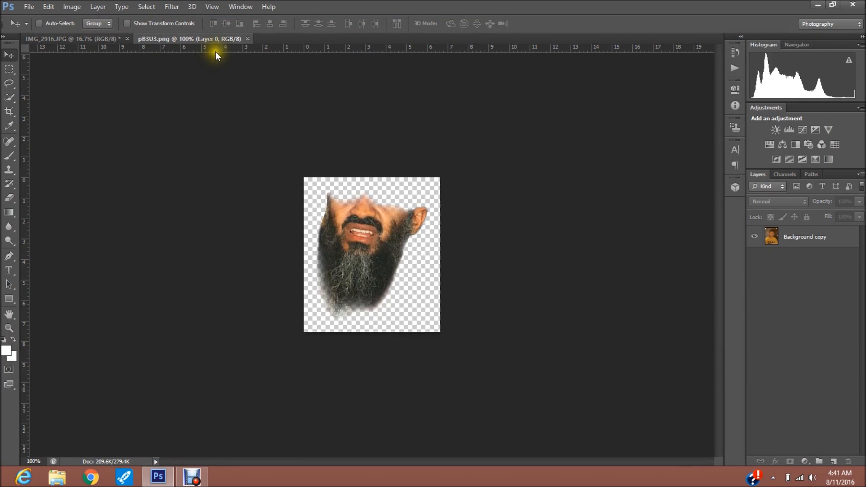
pyautogui.rightClick(817, 243)
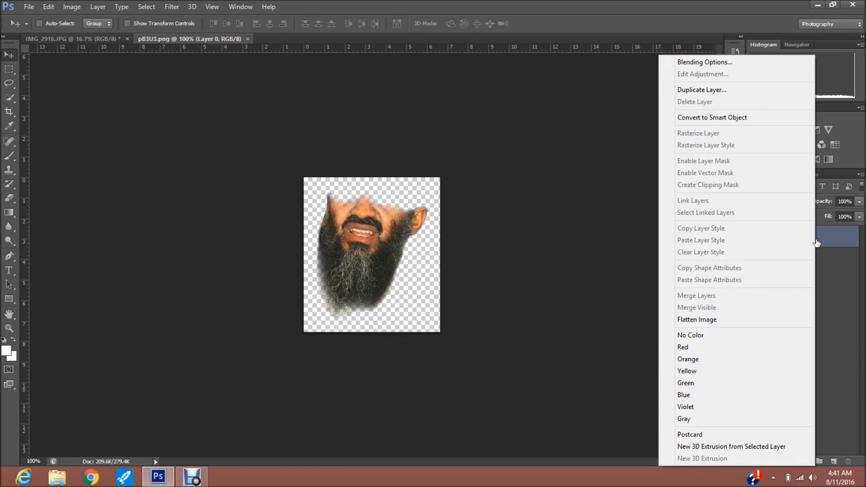
pyautogui.click(833, 301)
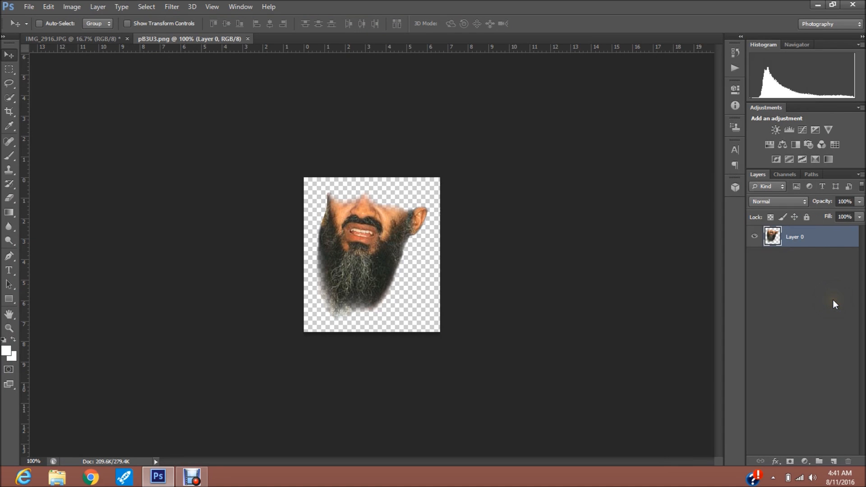
pyautogui.rightClick(772, 239)
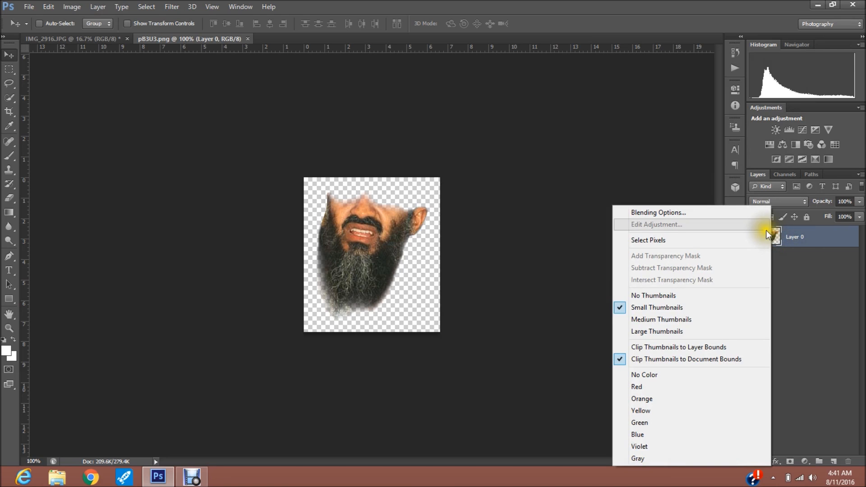
pyautogui.click(797, 348)
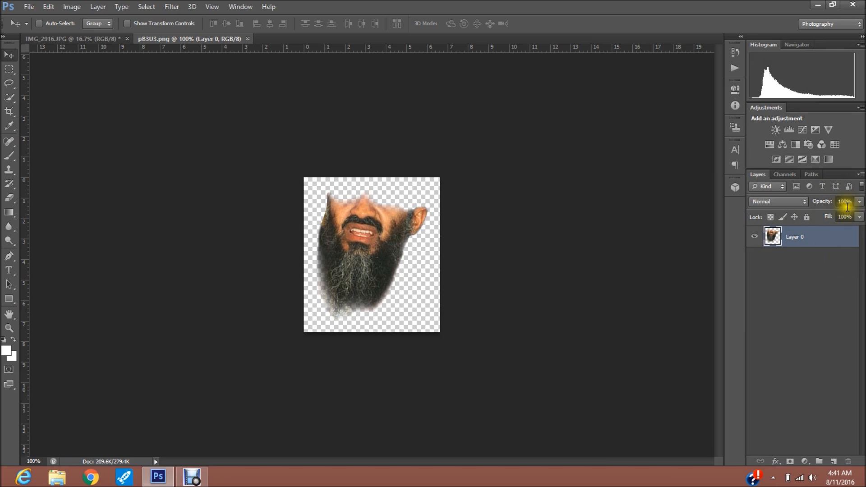
# Step: Duplicate the beard layer into the IMG_2916.JPG document and close pB3U3.png
pyautogui.rightClick(829, 241)
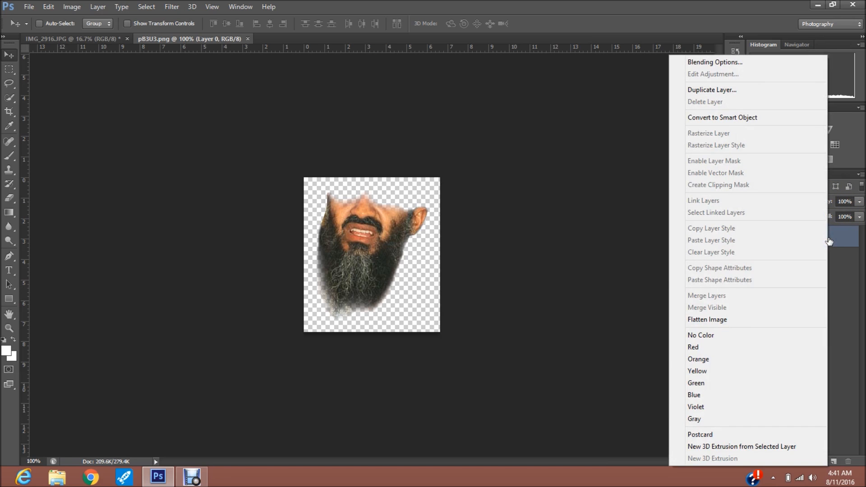
pyautogui.click(780, 90)
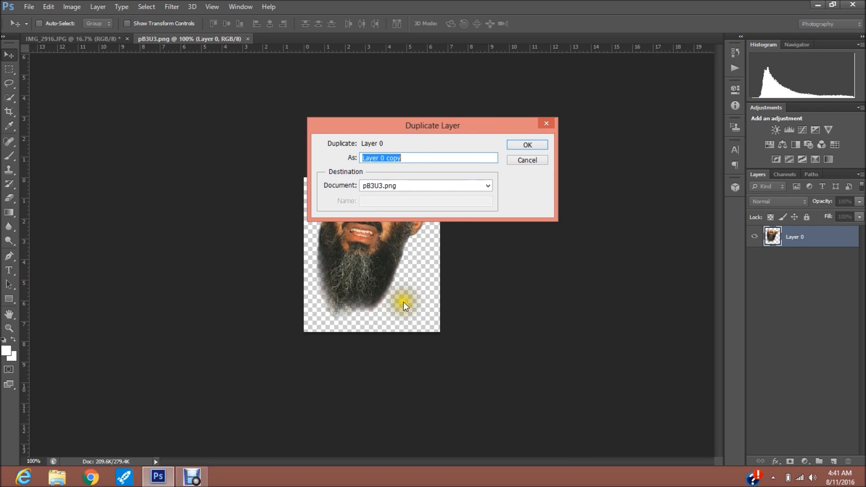
pyautogui.click(406, 187)
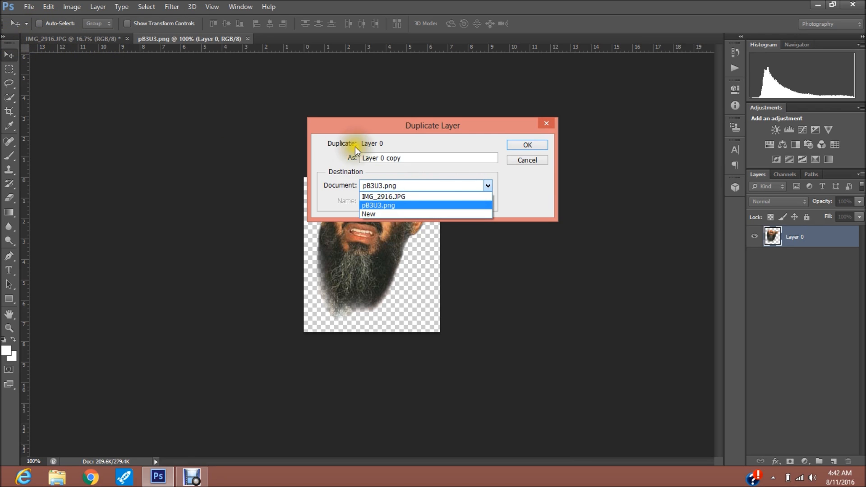
pyautogui.click(432, 195)
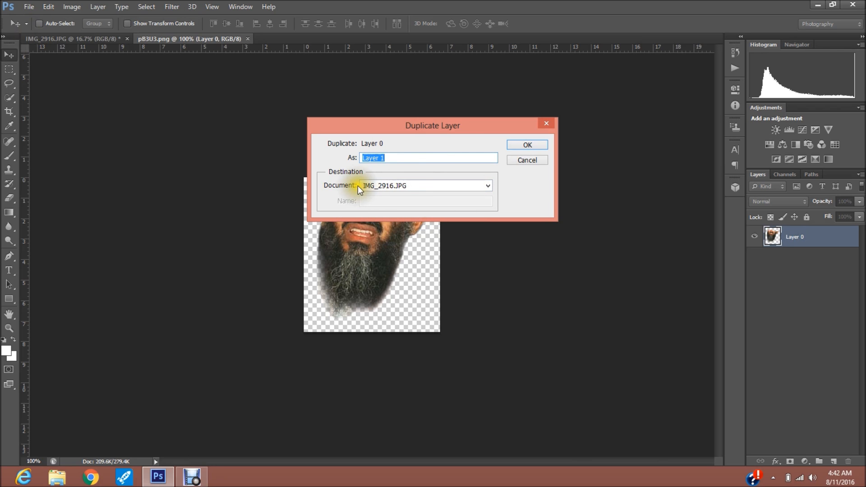
pyautogui.click(385, 184)
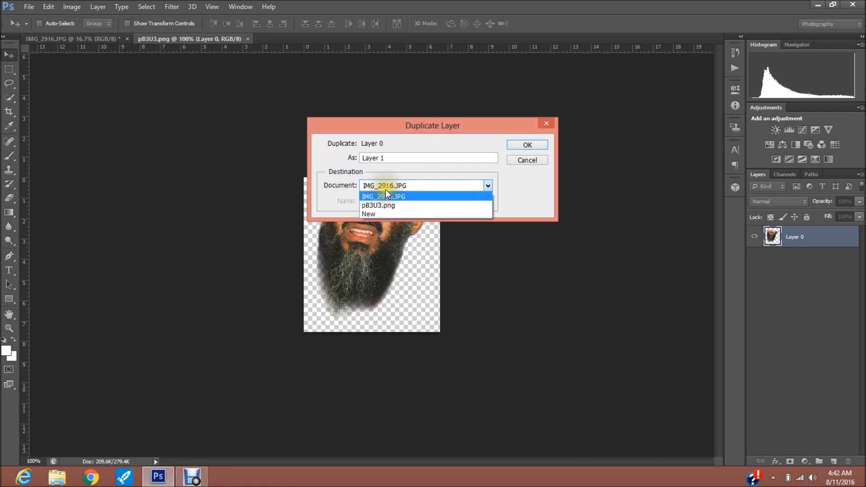
pyautogui.click(386, 197)
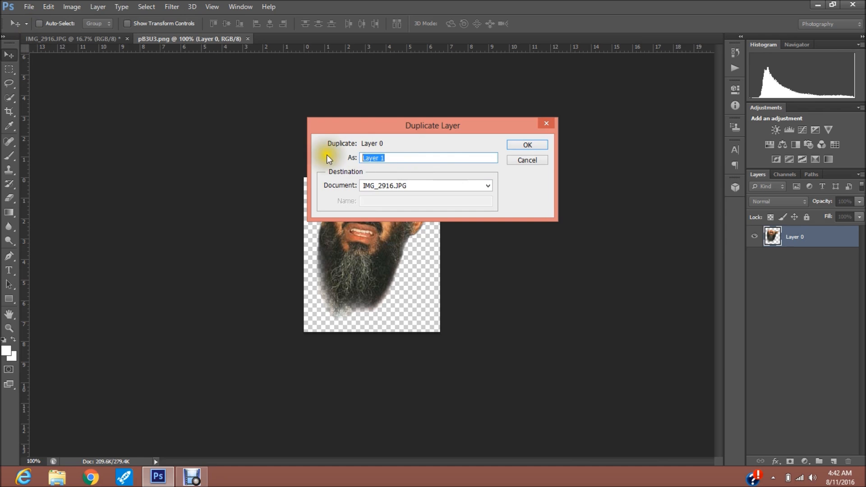
pyautogui.click(524, 144)
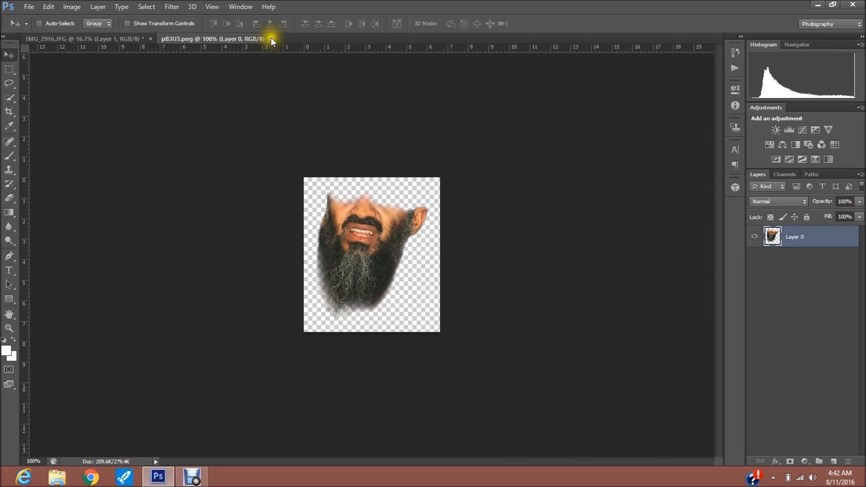
pyautogui.click(271, 39)
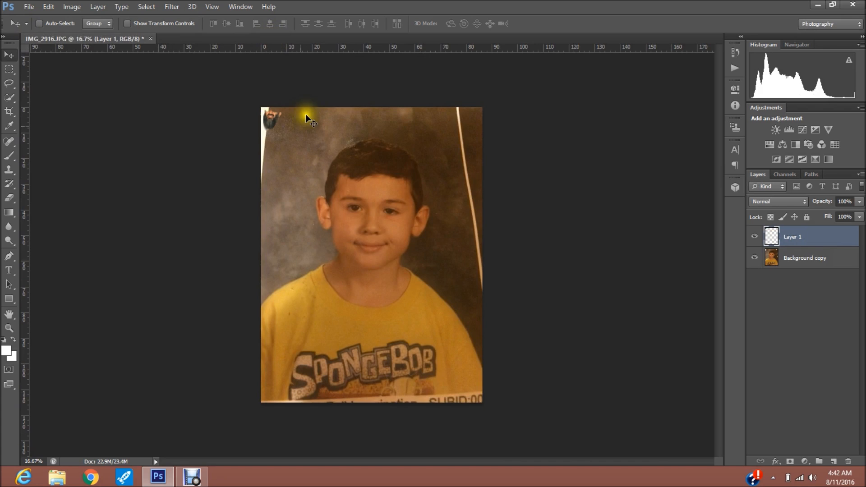
# Step: Move the beard onto the boy's lower face and enlarge it with Free Transform to about 531% width and 376% height
pyautogui.moveTo(269, 121); pyautogui.dragTo(371, 239)
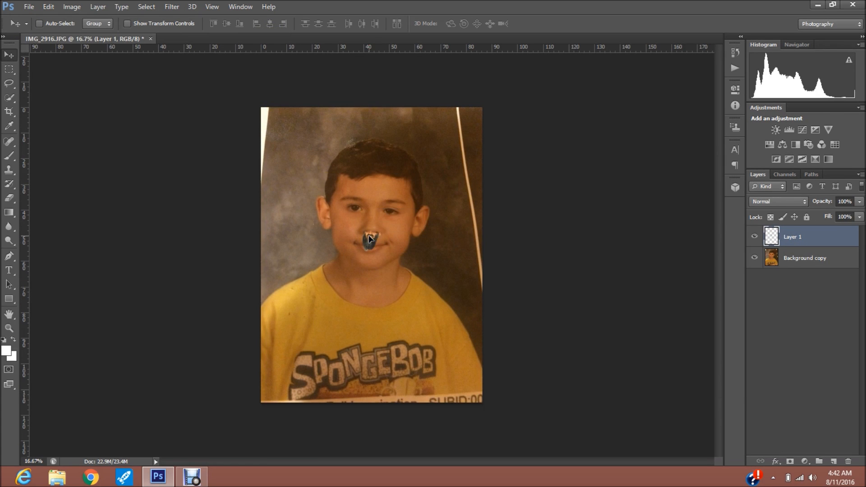
pyautogui.click(433, 270)
pyautogui.click(456, 286)
pyautogui.hotkey('ctrl', 't')
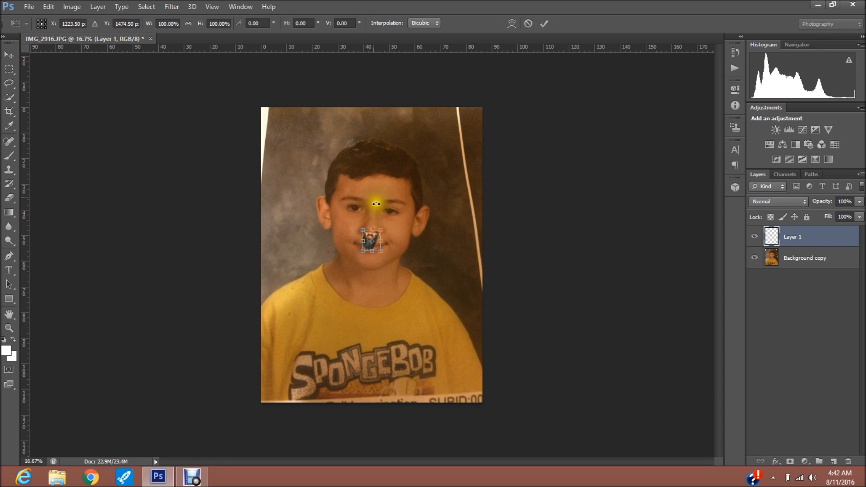
pyautogui.moveTo(379, 233)
pyautogui.mouseDown()
pyautogui.moveTo(460, 132)
pyautogui.moveTo(454, 155)
pyautogui.moveTo(378, 240)
pyautogui.moveTo(380, 228)
pyautogui.moveTo(369, 233)
pyautogui.mouseUp()
pyautogui.moveTo(329, 213); pyautogui.dragTo(323, 227)
pyautogui.moveTo(400, 245); pyautogui.dragTo(396, 226)
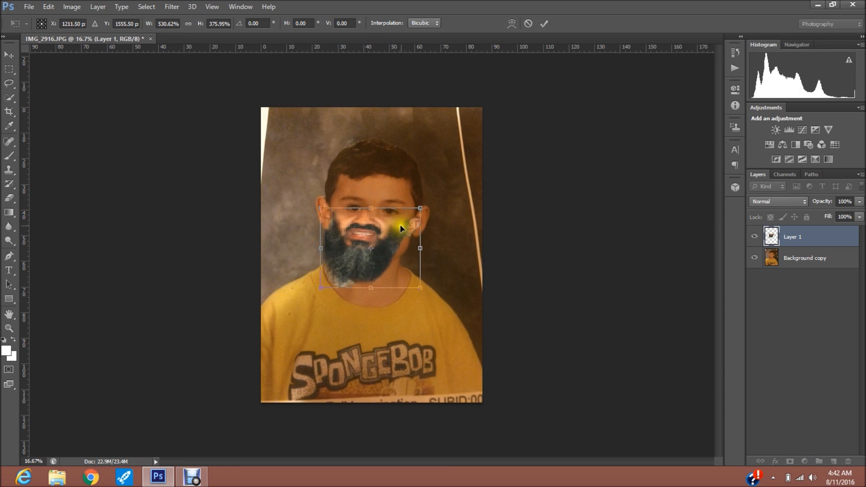
pyautogui.moveTo(379, 216); pyautogui.dragTo(386, 219)
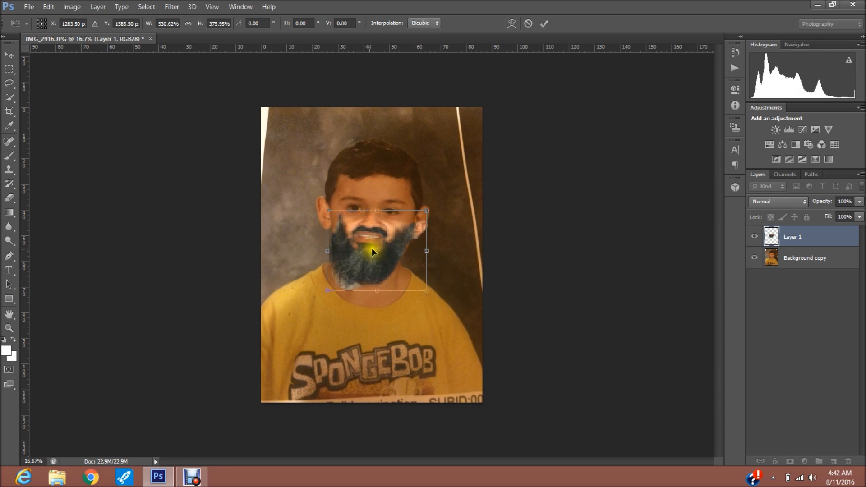
# Step: Enlarge the beard to about 697% width and 541% height, fit it over the jaw and mouth, and apply the transform
pyautogui.moveTo(328, 212); pyautogui.dragTo(276, 164)
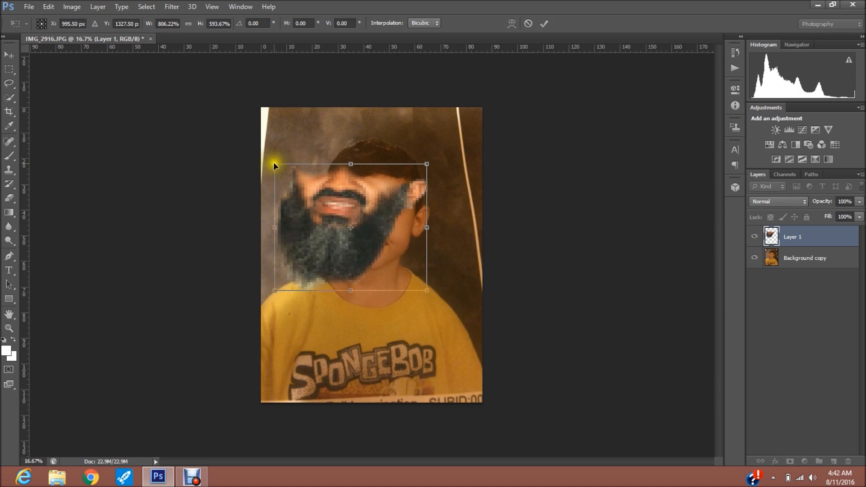
pyautogui.moveTo(341, 215); pyautogui.dragTo(365, 232)
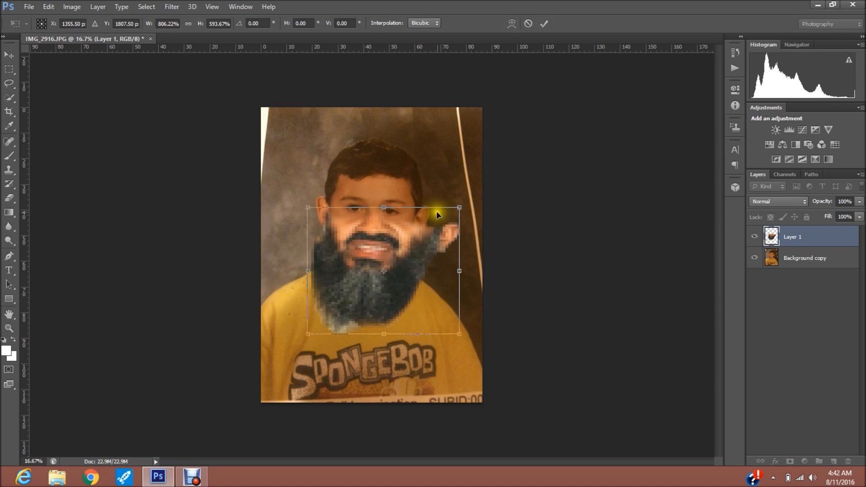
pyautogui.moveTo(458, 201); pyautogui.dragTo(438, 201)
pyautogui.moveTo(436, 333); pyautogui.dragTo(436, 315)
pyautogui.moveTo(380, 271); pyautogui.dragTo(386, 273)
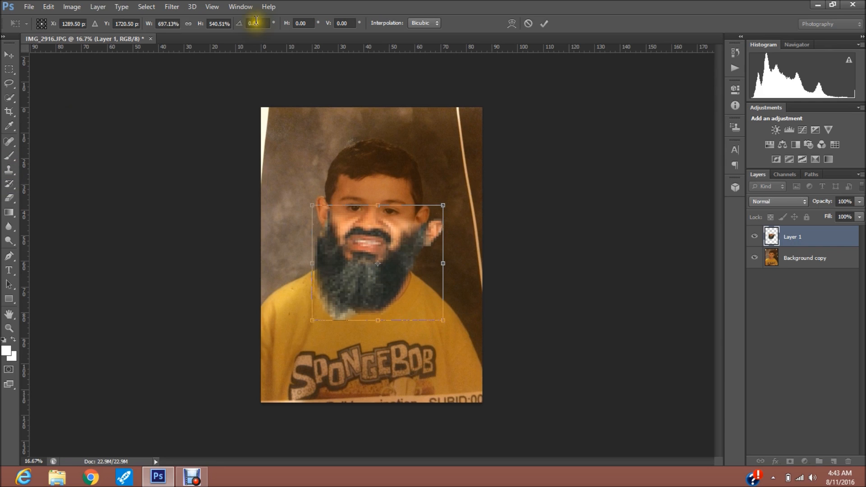
pyautogui.click(544, 23)
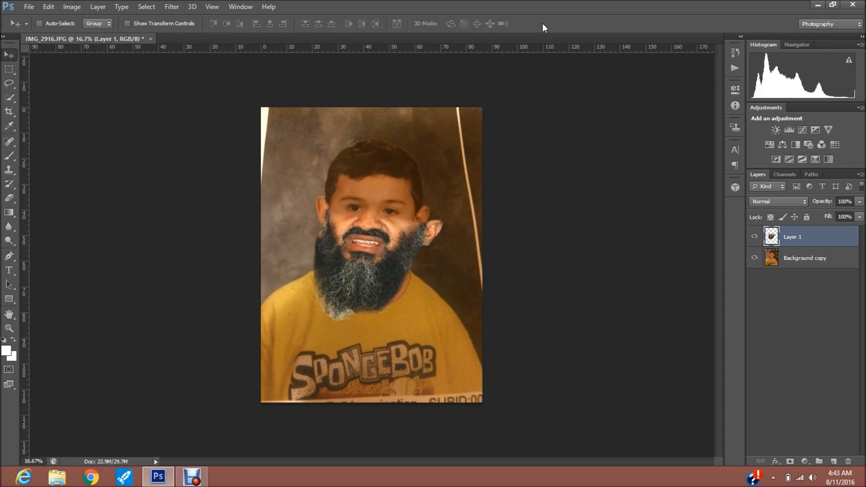
# Step: Erase the extra ear and the stray light edges around the beard with a soft 172 px eraser at 0% hardness
pyautogui.click(9, 198)
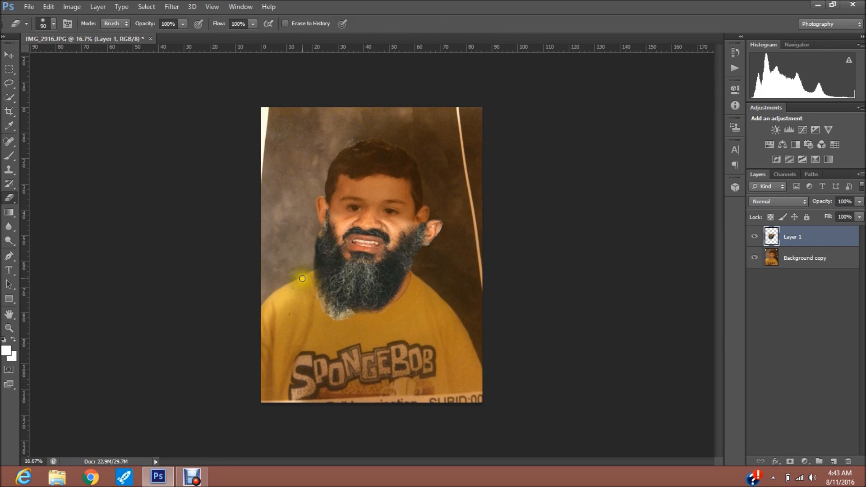
pyautogui.rightClick(276, 292)
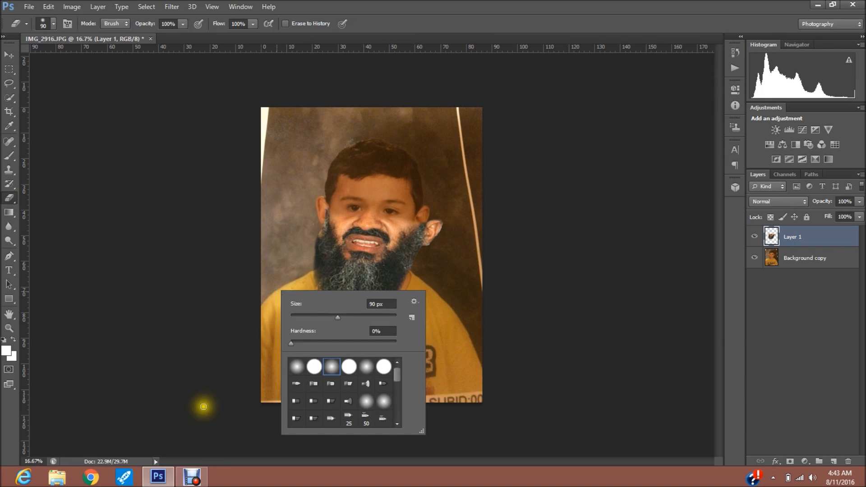
pyautogui.moveTo(337, 318); pyautogui.dragTo(363, 317)
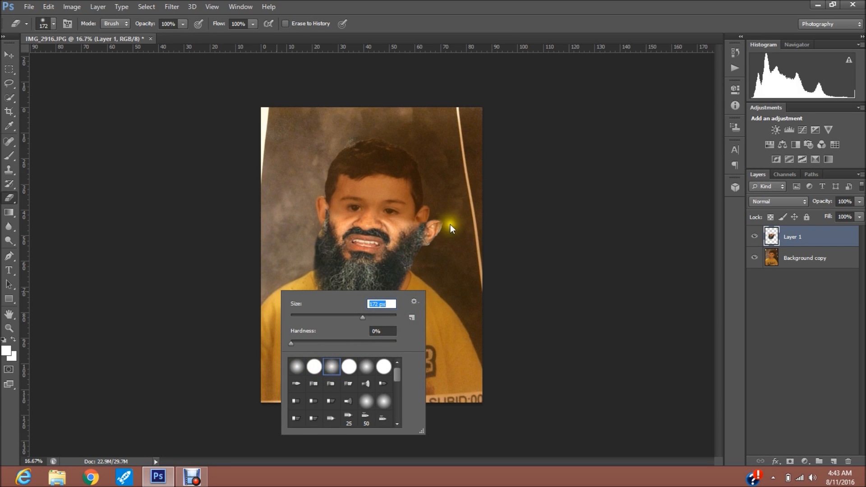
pyautogui.moveTo(440, 205)
pyautogui.mouseDown()
pyautogui.moveTo(441, 244)
pyautogui.moveTo(443, 207)
pyautogui.moveTo(426, 270)
pyautogui.moveTo(443, 236)
pyautogui.moveTo(436, 246)
pyautogui.moveTo(438, 212)
pyautogui.moveTo(421, 263)
pyautogui.moveTo(439, 226)
pyautogui.moveTo(429, 240)
pyautogui.moveTo(425, 217)
pyautogui.moveTo(422, 247)
pyautogui.moveTo(416, 220)
pyautogui.mouseUp()
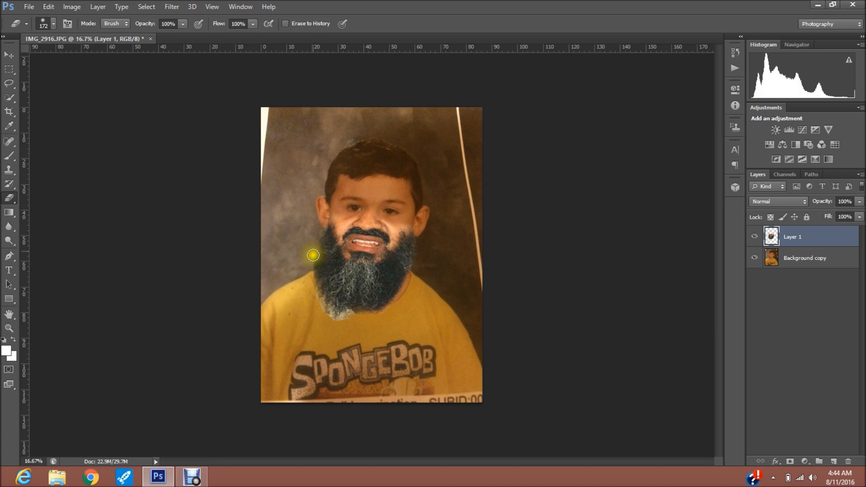
pyautogui.moveTo(314, 285)
pyautogui.mouseDown()
pyautogui.moveTo(337, 315)
pyautogui.moveTo(363, 317)
pyautogui.moveTo(316, 296)
pyautogui.moveTo(319, 286)
pyautogui.moveTo(326, 300)
pyautogui.moveTo(384, 321)
pyautogui.moveTo(391, 308)
pyautogui.moveTo(326, 315)
pyautogui.moveTo(341, 321)
pyautogui.moveTo(293, 290)
pyautogui.moveTo(337, 328)
pyautogui.moveTo(351, 314)
pyautogui.mouseUp()
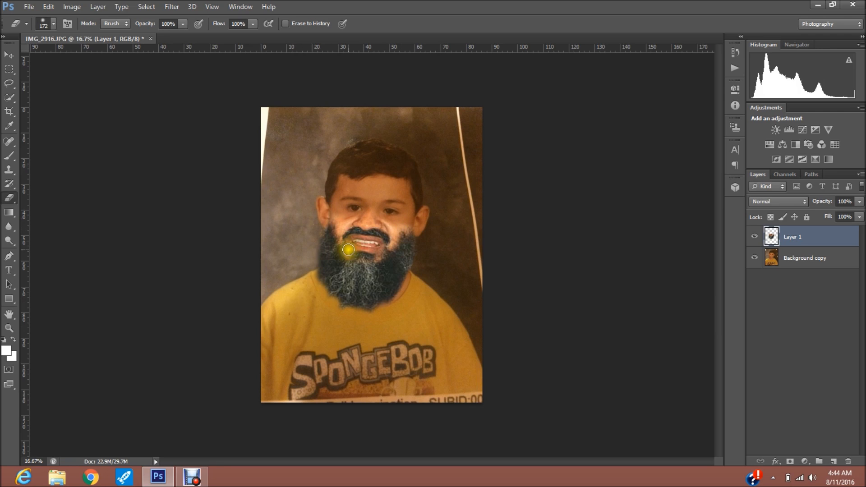
# Step: Open the image joint meme.png from the 2016-08-03 folder in its own document
pyautogui.click(8, 54)
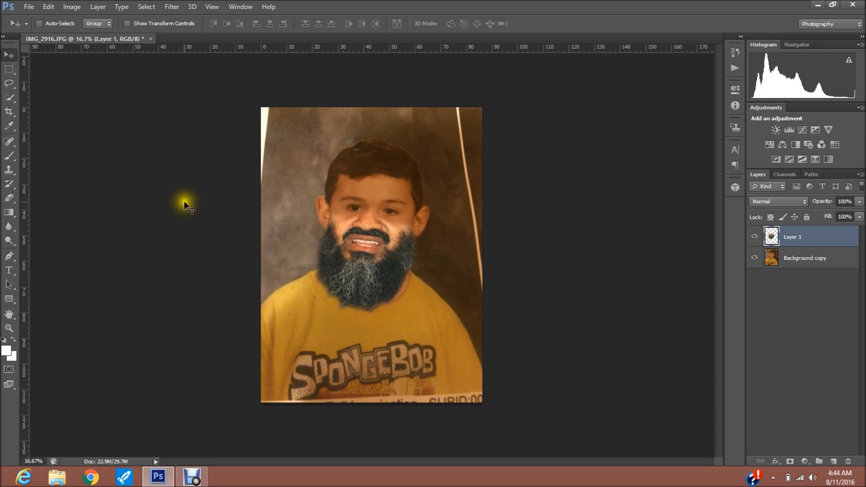
pyautogui.click(49, 6)
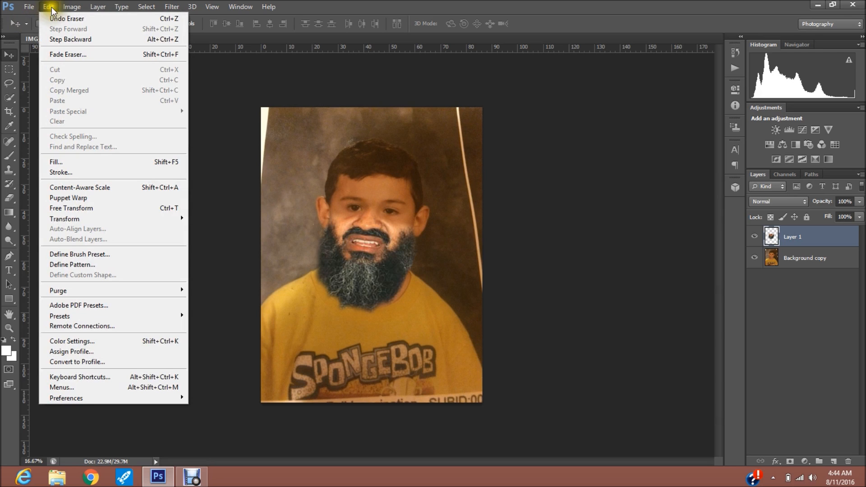
pyautogui.click(50, 7)
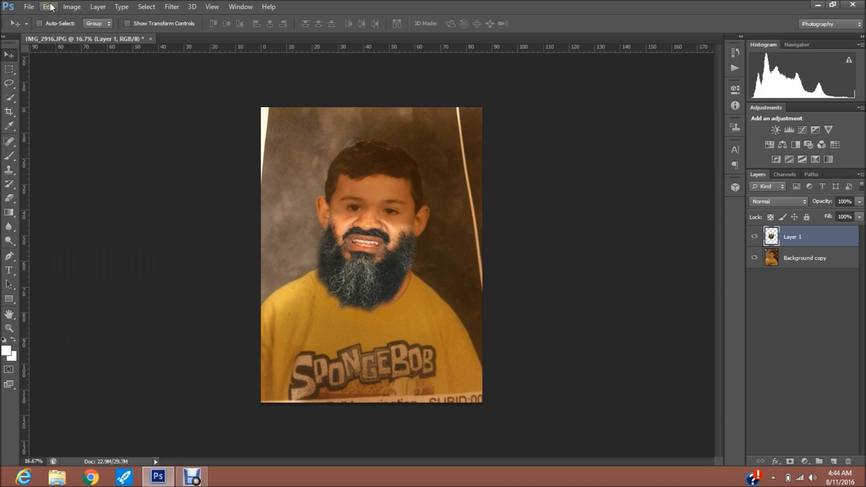
pyautogui.click(29, 7)
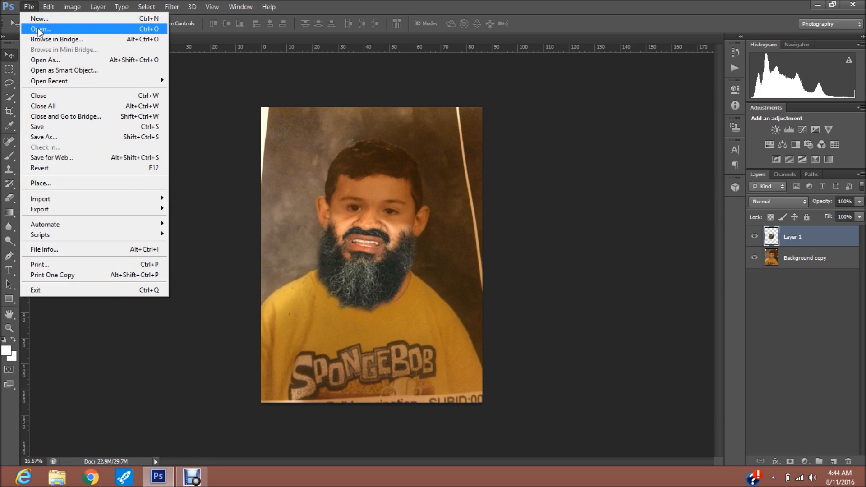
pyautogui.click(38, 29)
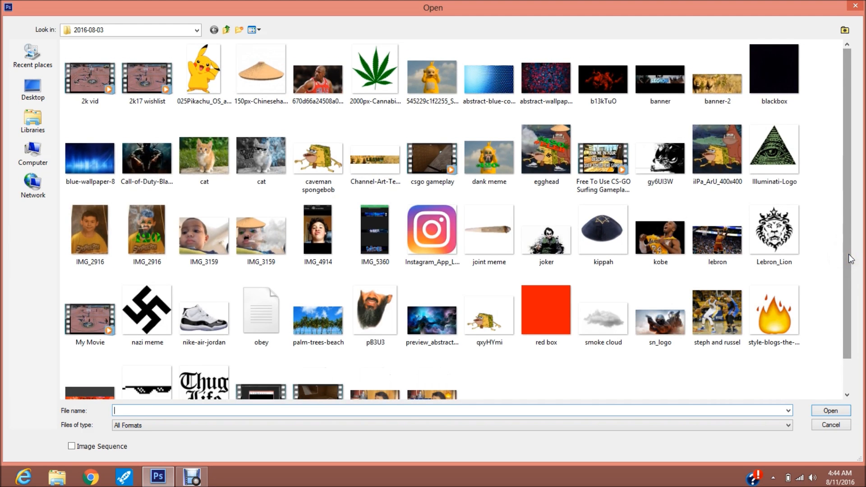
pyautogui.doubleClick(491, 230)
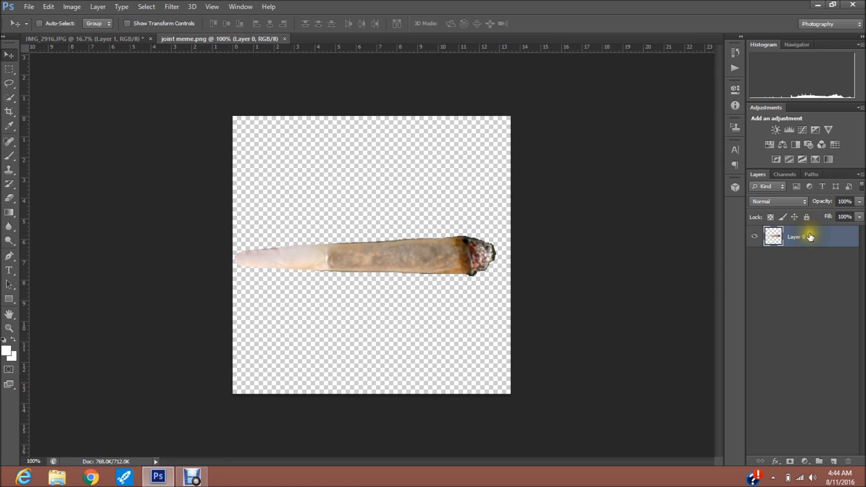
# Step: Duplicate the joint layer into the IMG_2916.JPG document and switch to that document
pyautogui.rightClick(810, 236)
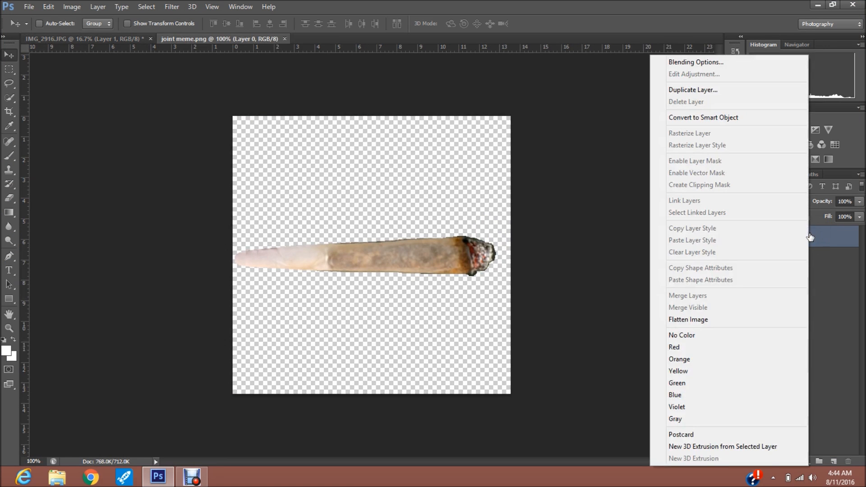
pyautogui.click(726, 89)
pyautogui.click(488, 187)
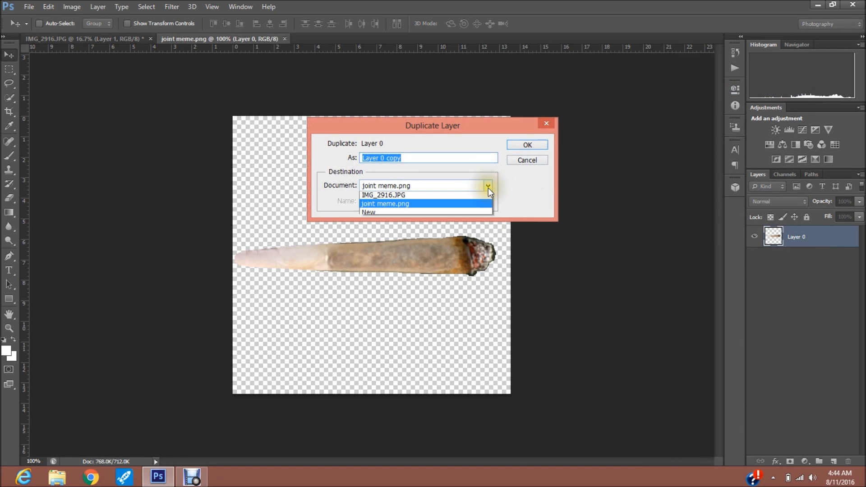
pyautogui.click(468, 197)
pyautogui.click(526, 145)
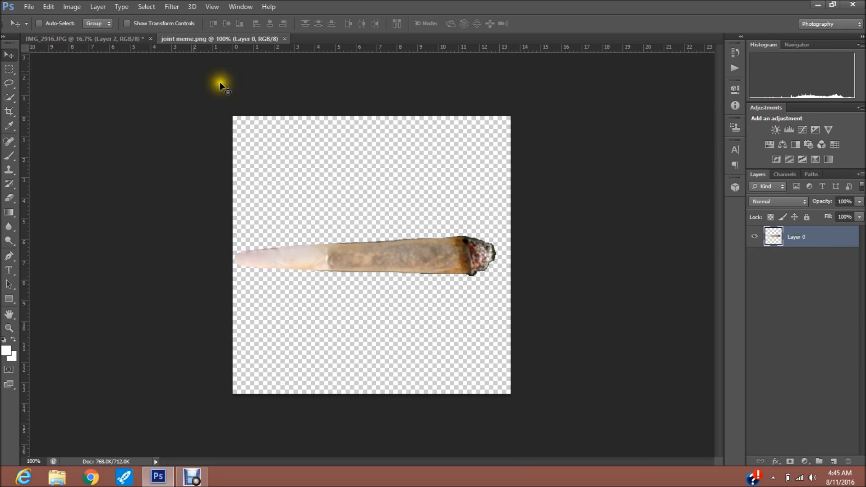
pyautogui.click(131, 37)
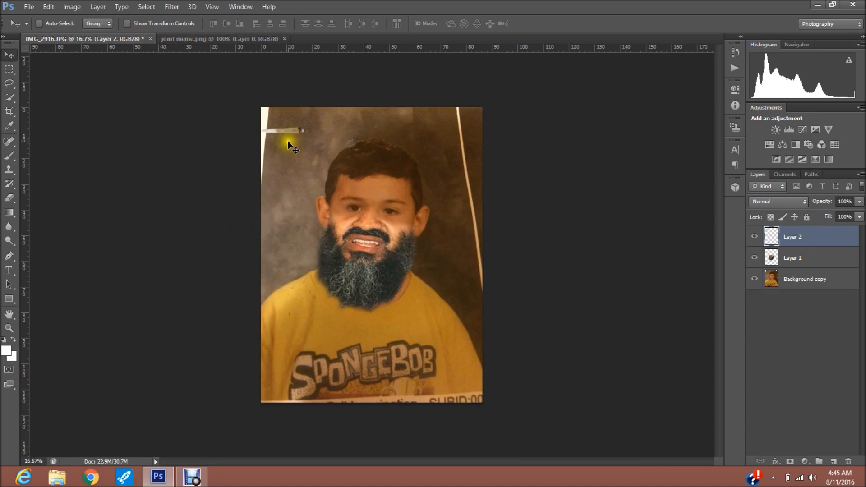
# Step: Rotate the joint 179°, scale it to about 119% width and 108% height, place it in the boy's mouth, and deselect its layer
pyautogui.moveTo(286, 134); pyautogui.dragTo(331, 209)
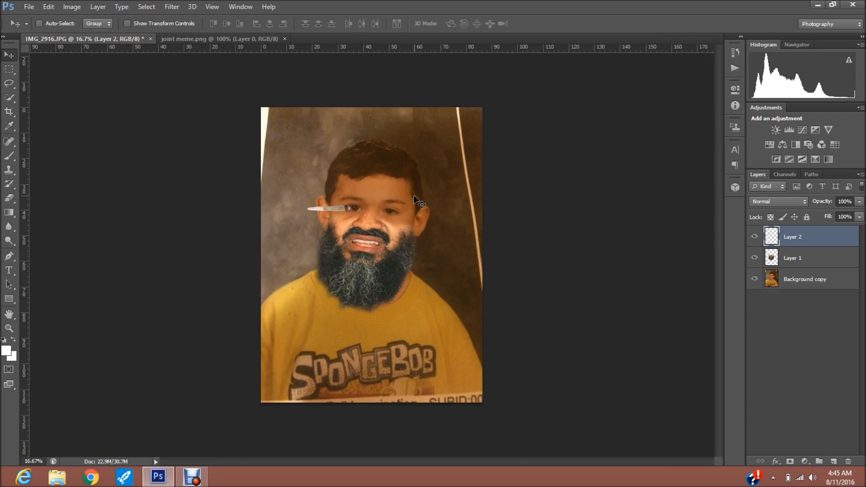
pyautogui.hotkey('ctrl', 't')
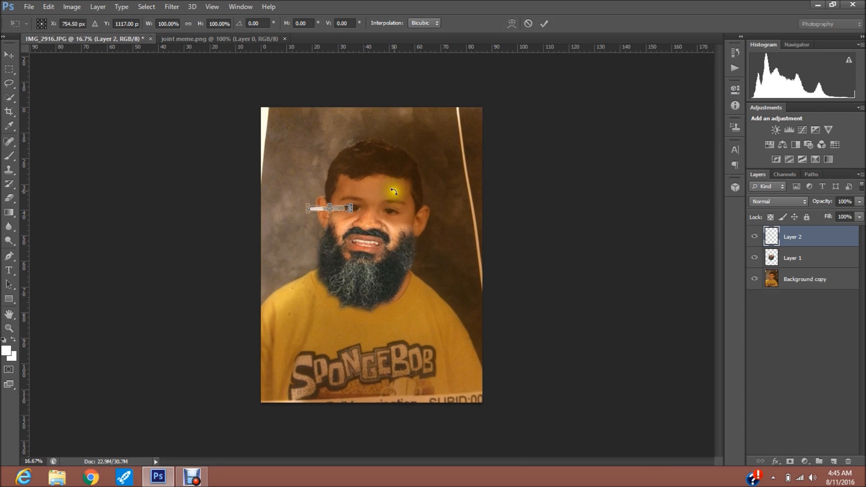
pyautogui.moveTo(395, 188); pyautogui.dragTo(313, 240)
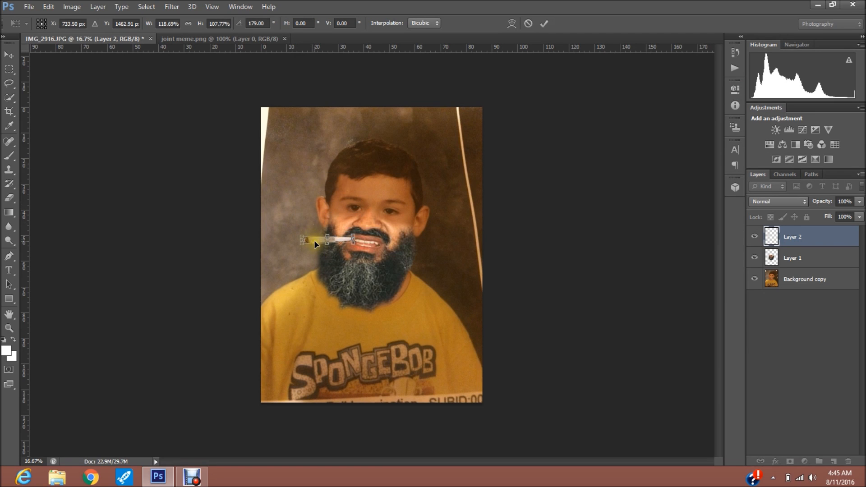
pyautogui.click(546, 24)
pyautogui.moveTo(322, 241); pyautogui.dragTo(328, 246)
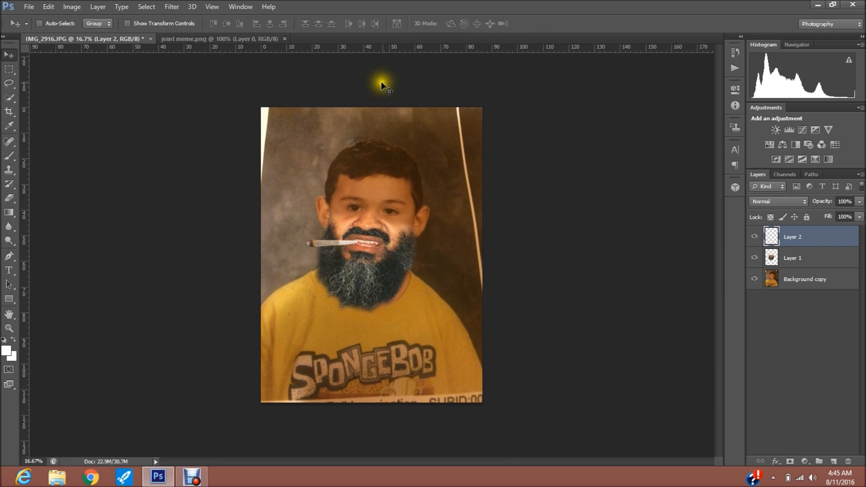
pyautogui.click(805, 324)
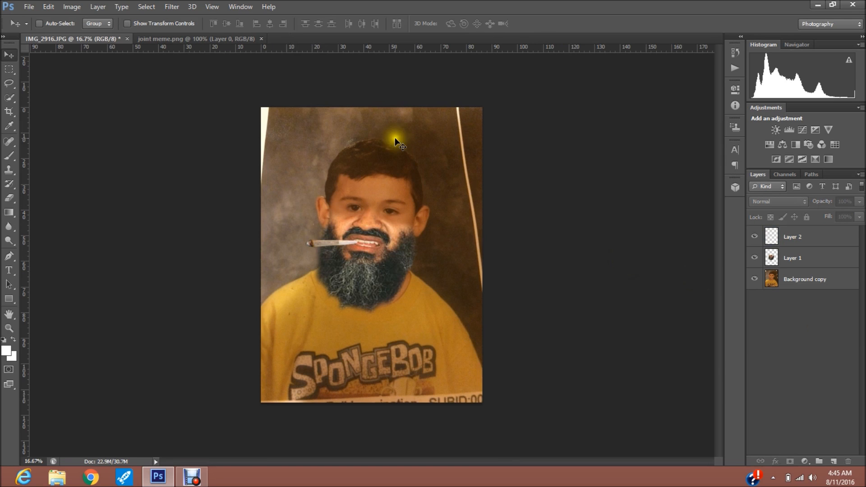
# Step: Open the image smoke cloud.png from the 2016-08-03 folder in its own document
pyautogui.click(29, 7)
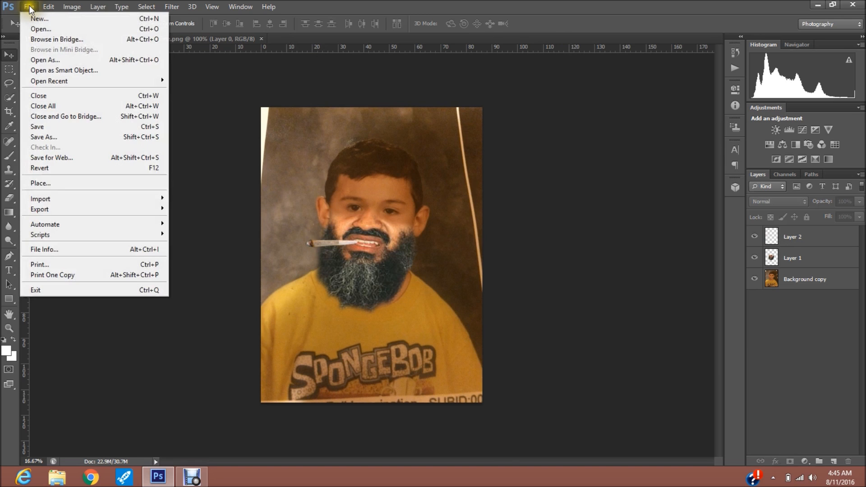
pyautogui.click(47, 29)
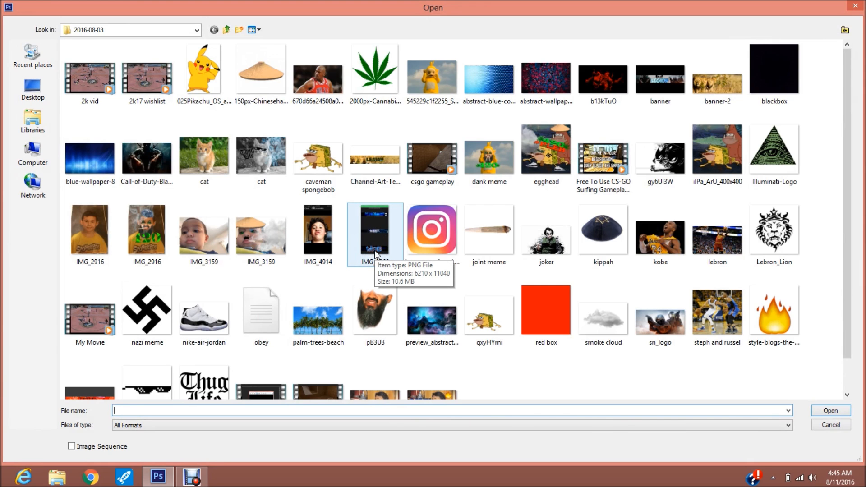
pyautogui.click(609, 318)
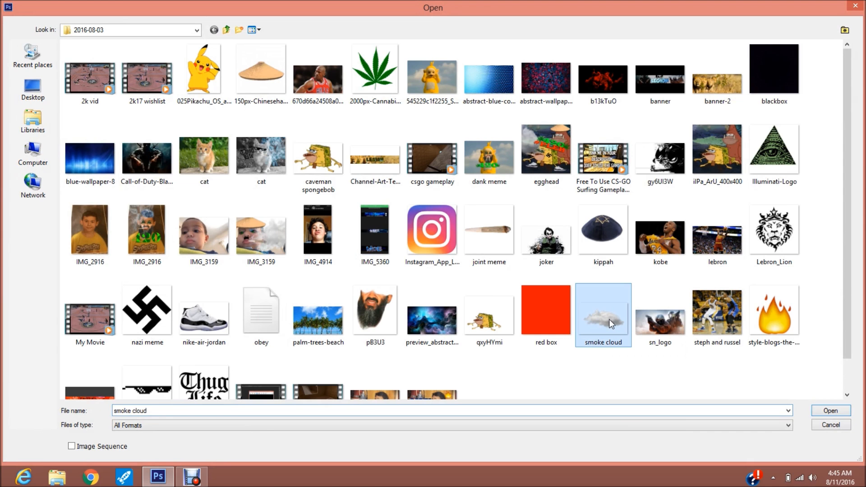
pyautogui.doubleClick(608, 317)
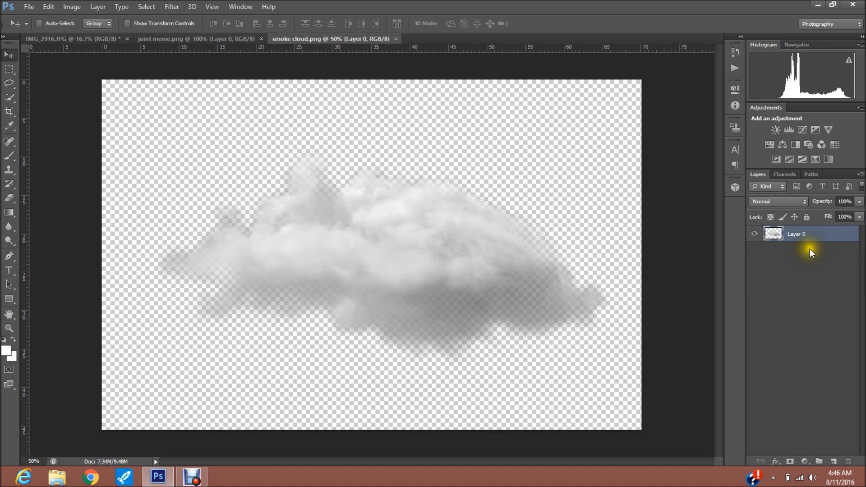
# Step: Duplicate the smoke cloud layer into the IMG_2916.JPG document and close smoke cloud.png and joint meme.png
pyautogui.rightClick(803, 234)
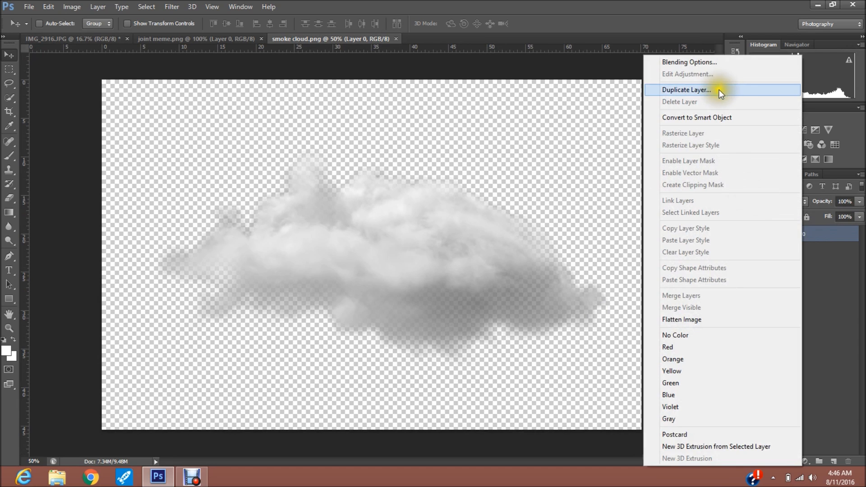
pyautogui.click(719, 90)
pyautogui.click(446, 188)
pyautogui.click(446, 195)
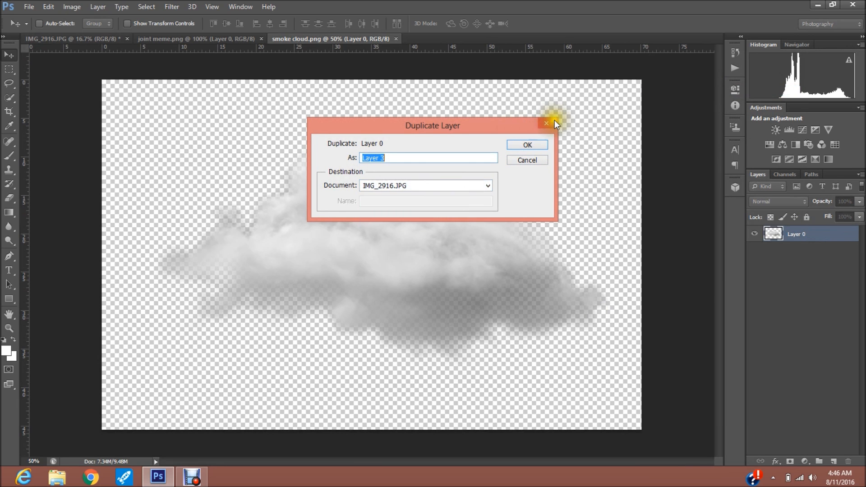
pyautogui.click(534, 144)
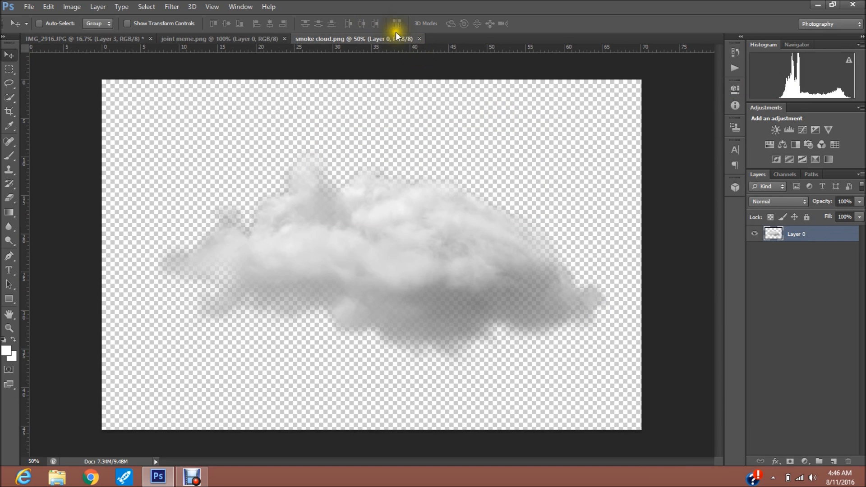
pyautogui.click(418, 38)
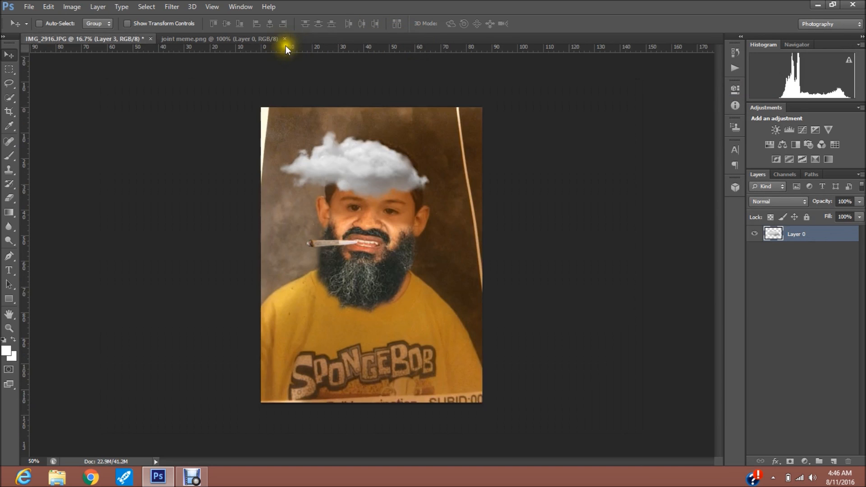
pyautogui.click(285, 39)
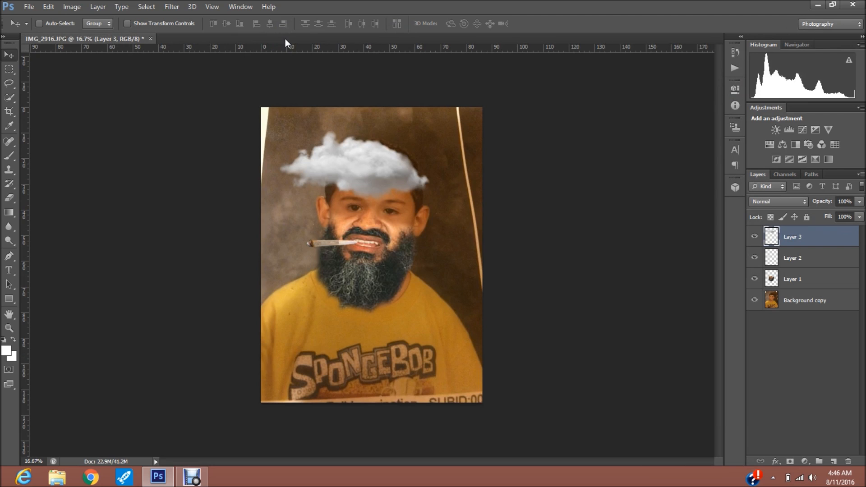
# Step: Move the smoke above the joint's tip, rotate it about 20°, enlarge it to about 123% width and 264% height, and apply the transform
pyautogui.moveTo(360, 168); pyautogui.dragTo(312, 213)
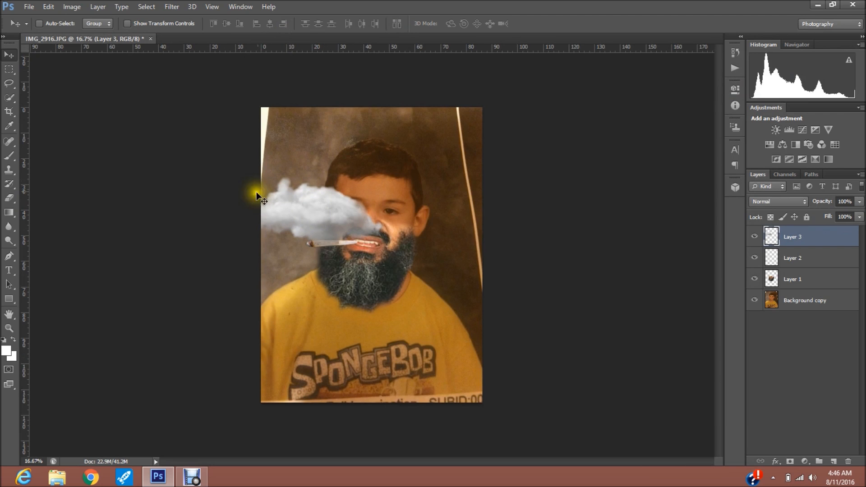
pyautogui.hotkey('ctrl', 't')
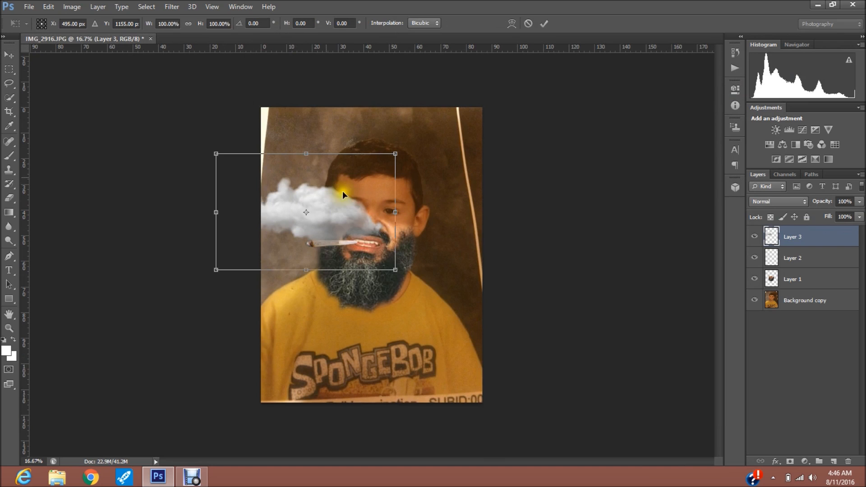
pyautogui.moveTo(440, 183)
pyautogui.mouseDown()
pyautogui.moveTo(443, 192)
pyautogui.moveTo(429, 193)
pyautogui.mouseUp()
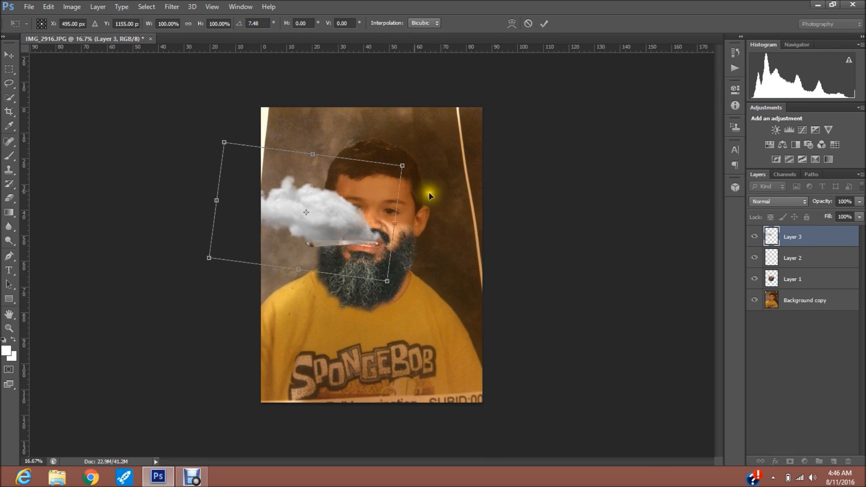
pyautogui.moveTo(310, 150); pyautogui.dragTo(346, 13)
pyautogui.moveTo(206, 261); pyautogui.dragTo(180, 303)
pyautogui.moveTo(431, 159); pyautogui.dragTo(426, 184)
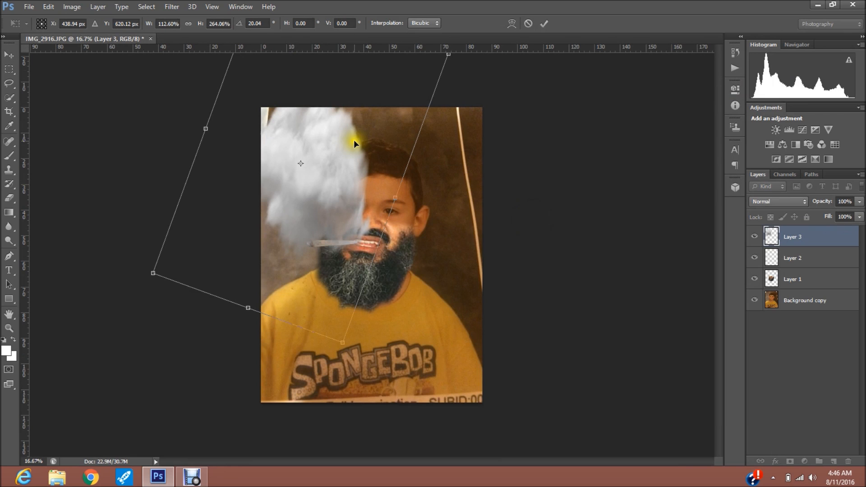
pyautogui.moveTo(203, 128); pyautogui.dragTo(189, 121)
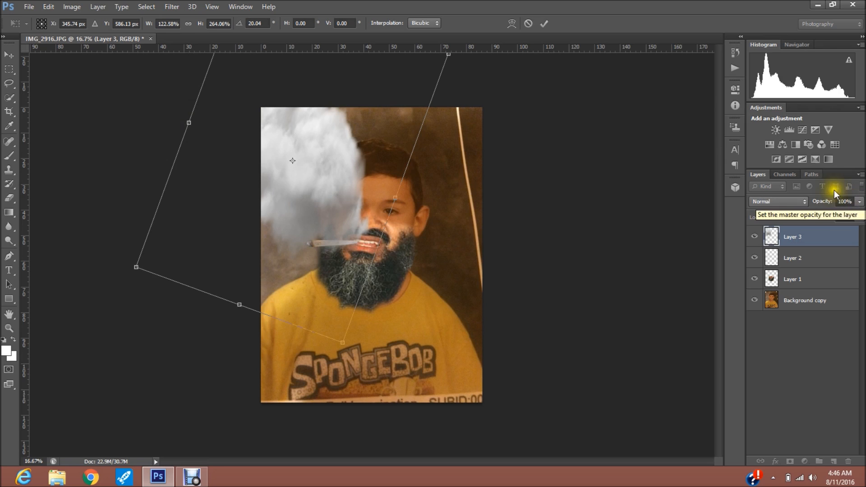
pyautogui.click(543, 24)
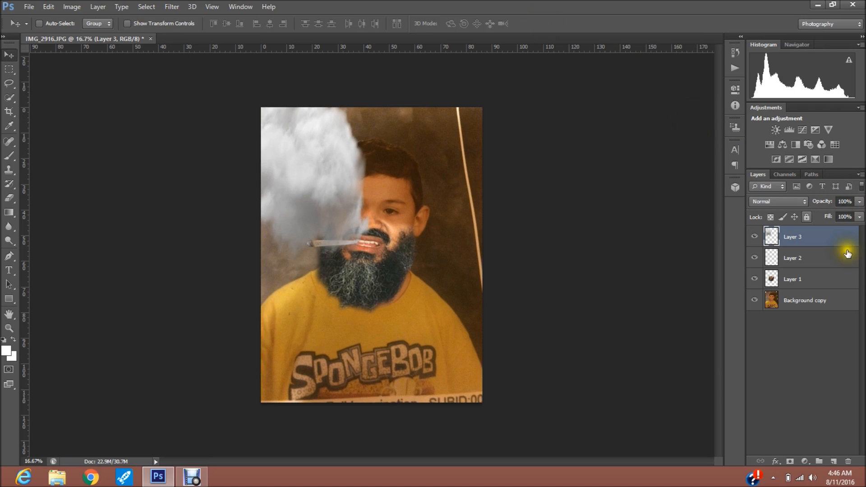
# Step: Lower the smoke layer's opacity to 55%
pyautogui.click(860, 202)
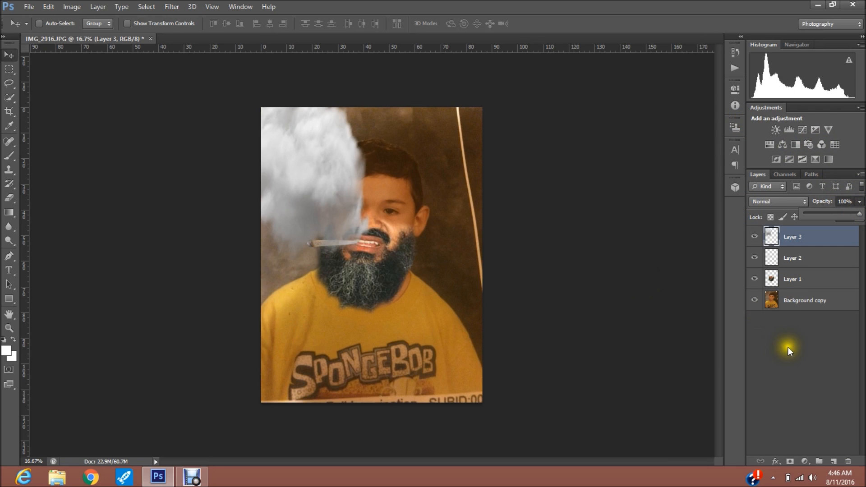
pyautogui.moveTo(858, 215); pyautogui.dragTo(845, 212)
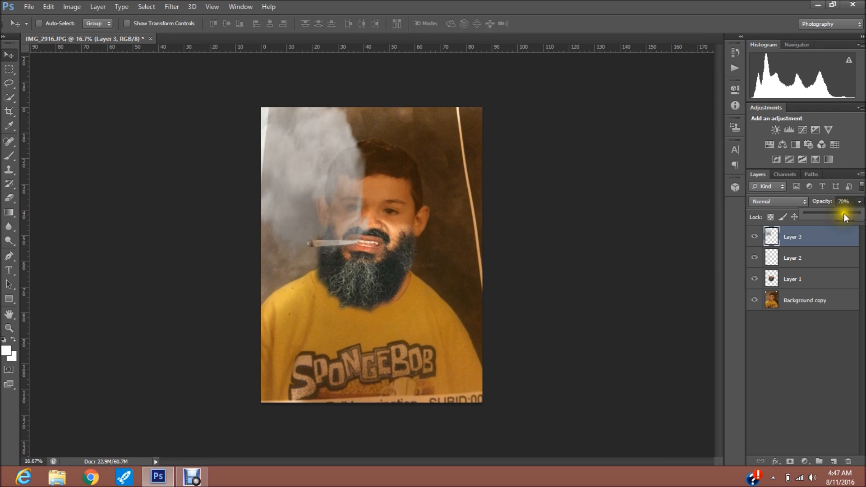
pyautogui.moveTo(837, 216); pyautogui.dragTo(835, 213)
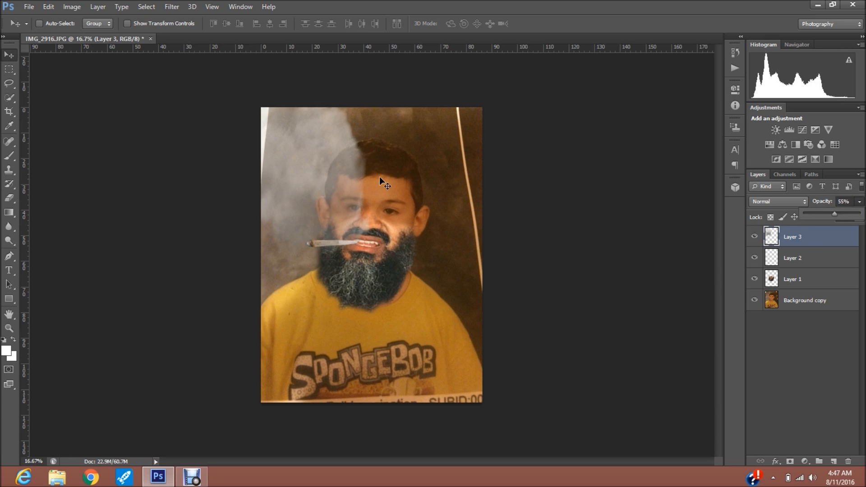
# Step: Rotate the smoke about -10°, shift it slightly away from the boy's face, apply the transform, and deselect its layer
pyautogui.hotkey('ctrl', 't')
pyautogui.moveTo(115, 294); pyautogui.dragTo(117, 312)
pyautogui.moveTo(292, 168); pyautogui.dragTo(283, 177)
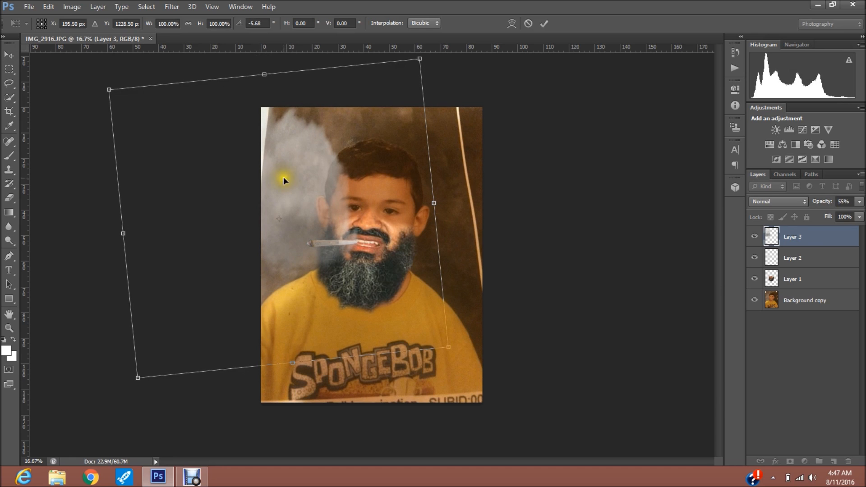
pyautogui.moveTo(81, 230); pyautogui.dragTo(81, 244)
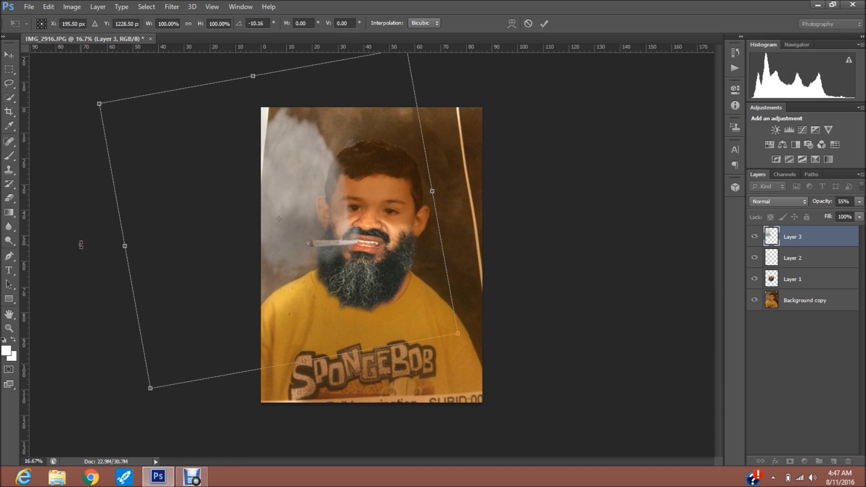
pyautogui.click(544, 23)
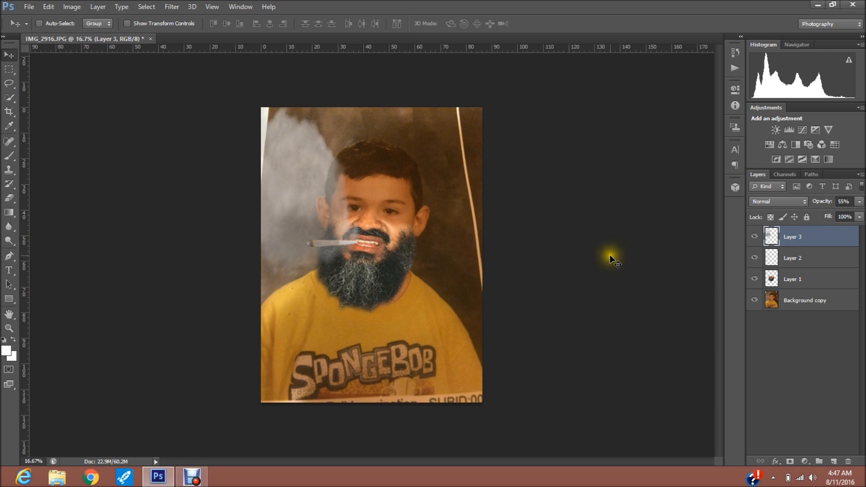
pyautogui.click(792, 414)
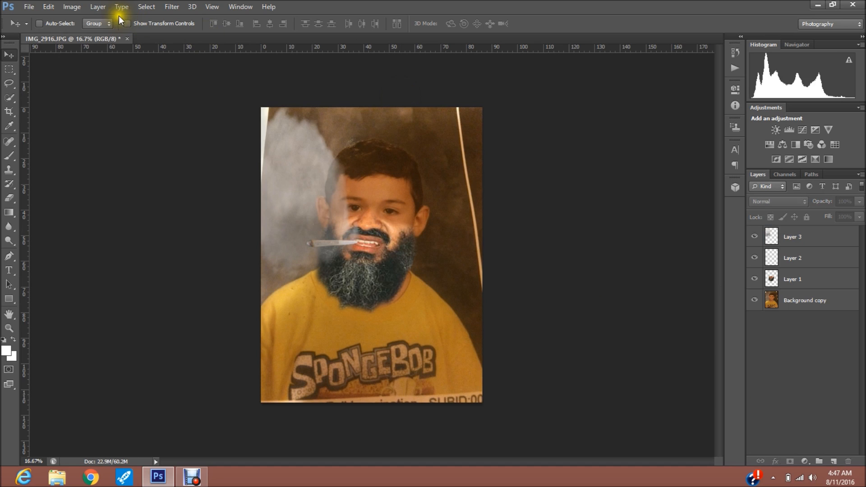
# Step: Create a new empty layer above the smoke layer
pyautogui.click(97, 6)
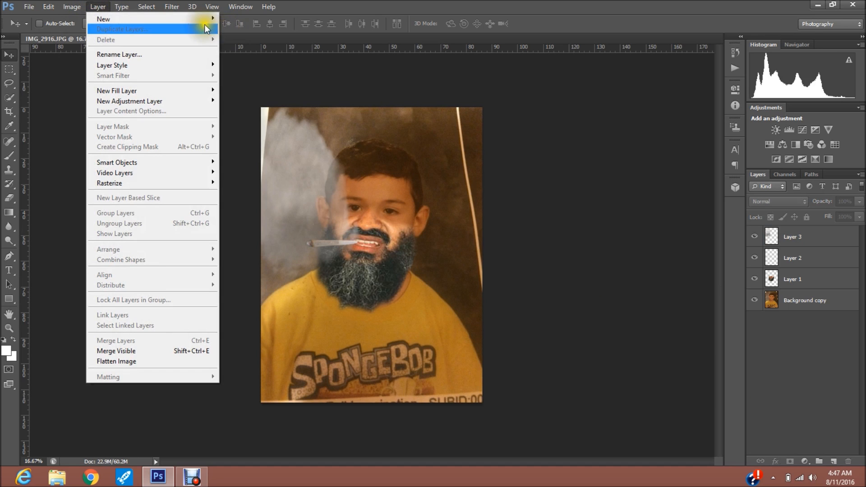
pyautogui.moveTo(210, 17)
pyautogui.click(236, 17)
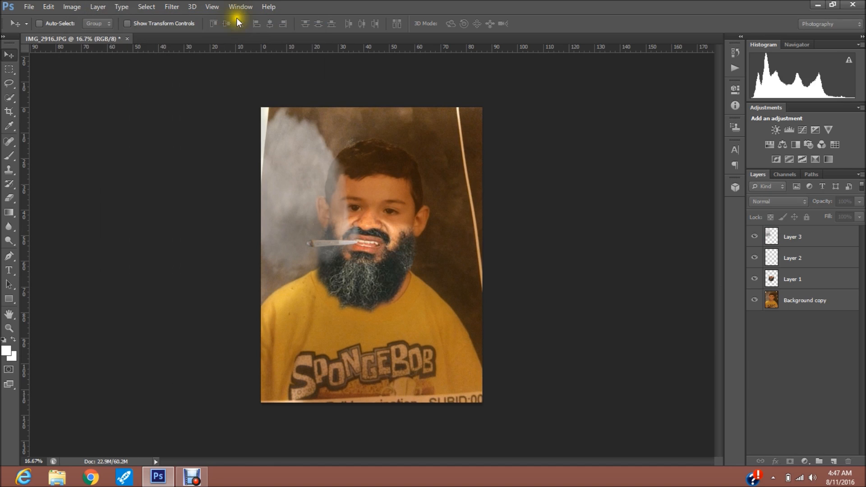
pyautogui.click(530, 144)
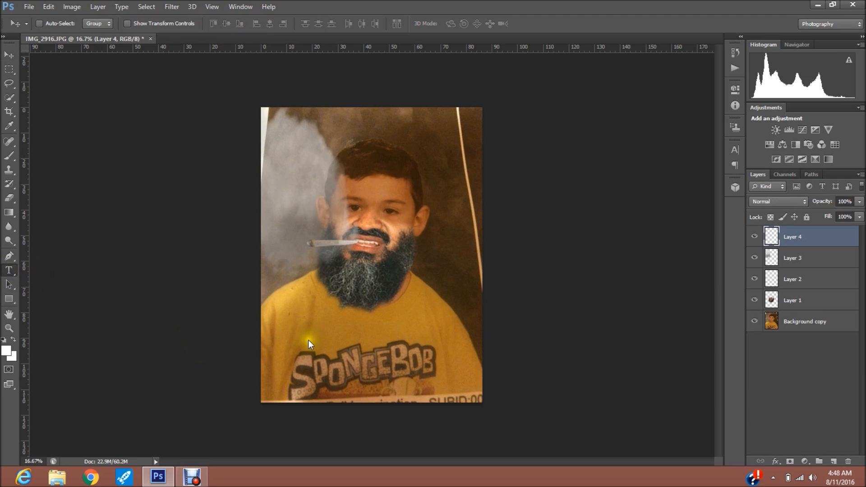
# Step: Add the green text "420" in Elephant Regular, 48 pt, on the shirt just below the beard
pyautogui.click(10, 270)
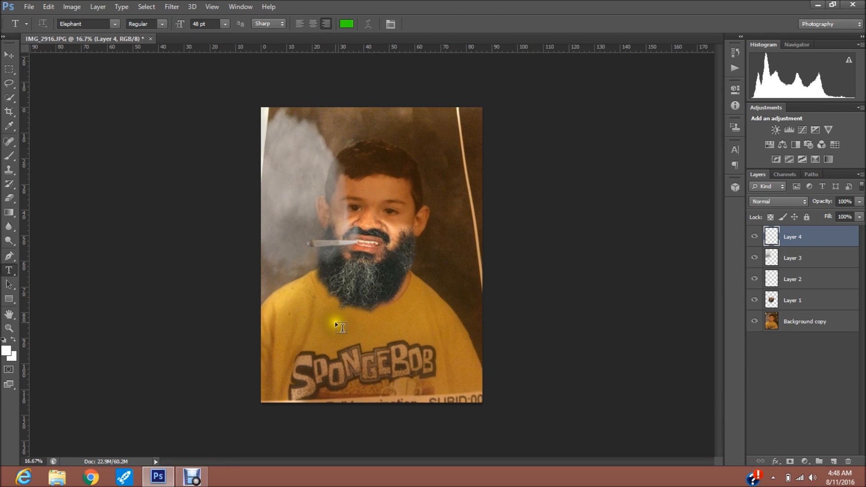
pyautogui.click(337, 321)
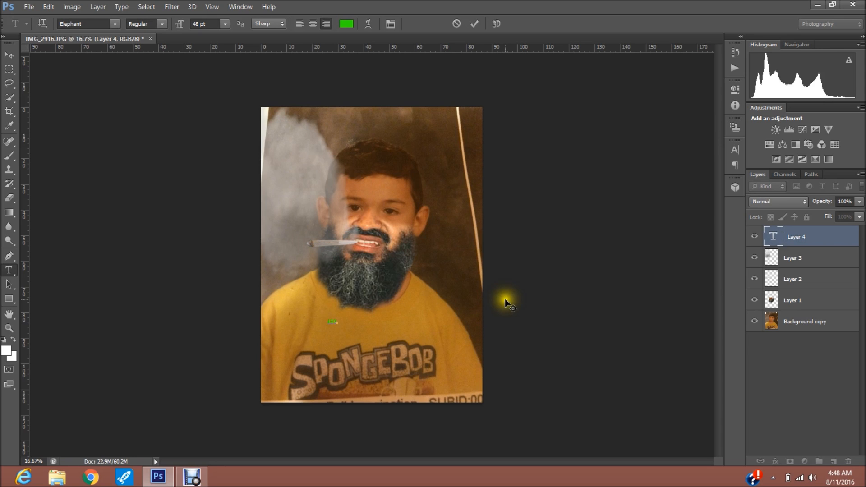
pyautogui.click(474, 25)
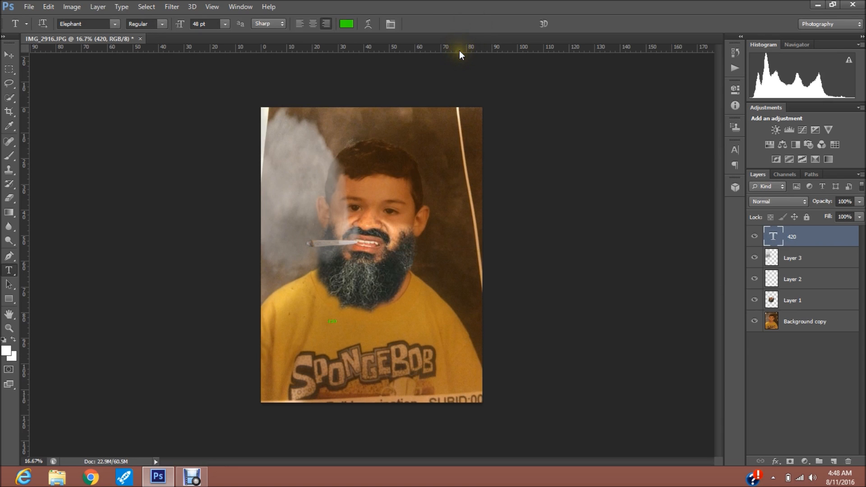
# Step: Enlarge the 420 text to about 1571% width and 1638% height, centre it over the beard and chest, and apply the transform
pyautogui.hotkey('ctrl', 't')
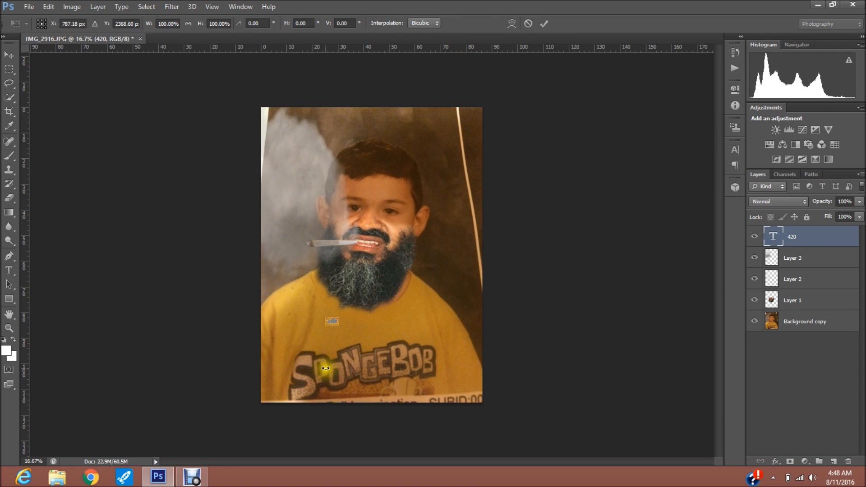
pyautogui.moveTo(340, 319); pyautogui.dragTo(463, 225)
pyautogui.moveTo(410, 275); pyautogui.dragTo(392, 294)
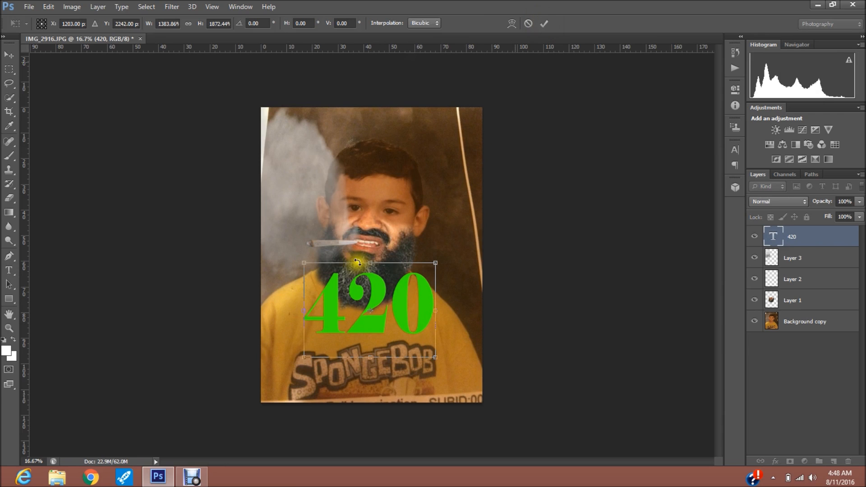
pyautogui.moveTo(304, 263); pyautogui.dragTo(282, 271)
pyautogui.moveTo(367, 308); pyautogui.dragTo(375, 298)
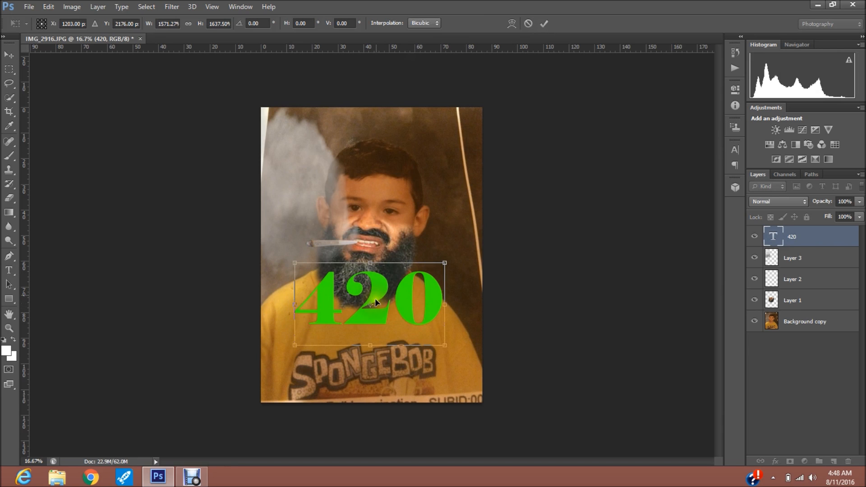
pyautogui.click(544, 23)
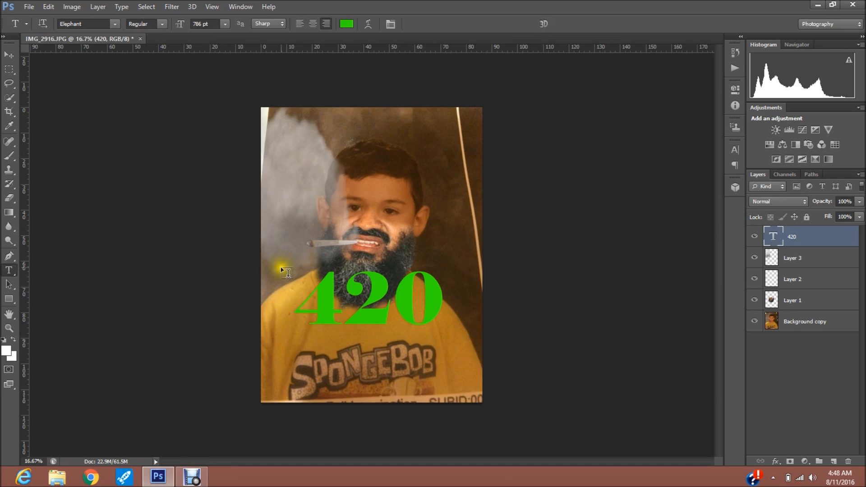
pyautogui.moveTo(299, 309); pyautogui.dragTo(440, 311)
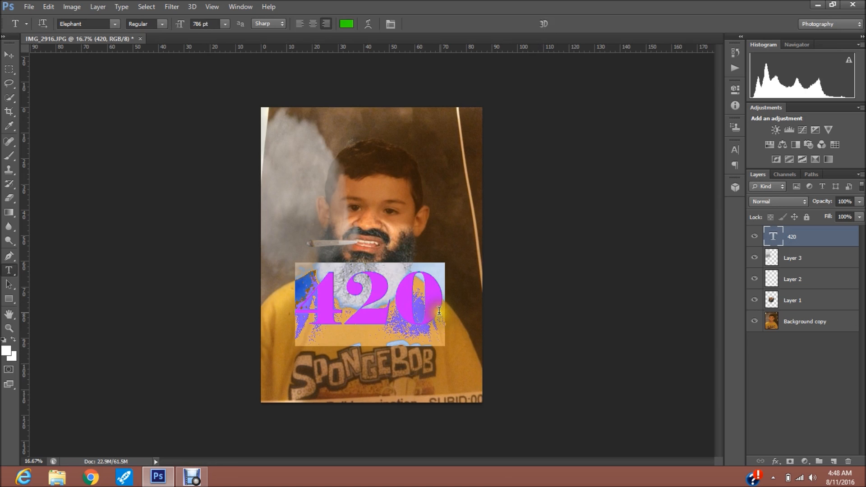
pyautogui.click(114, 25)
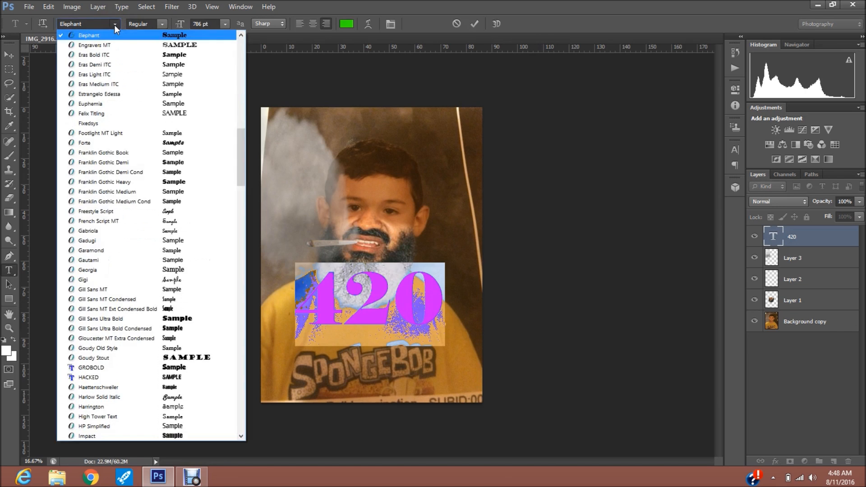
pyautogui.click(115, 23)
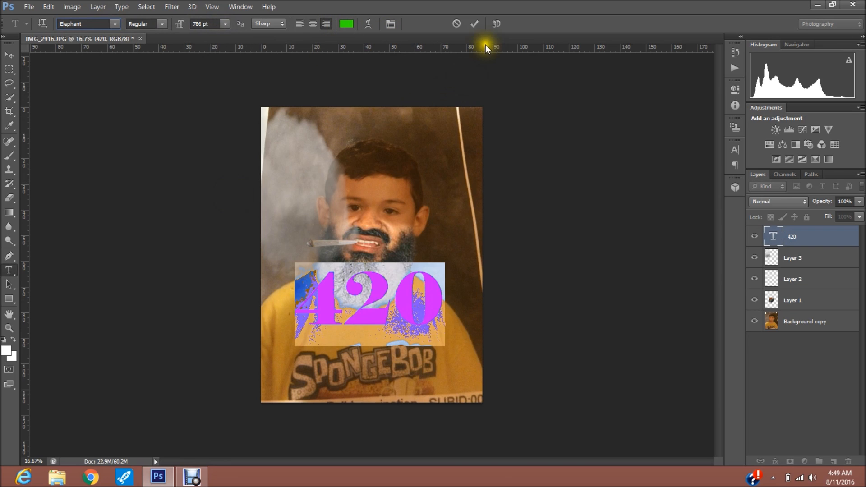
pyautogui.click(474, 23)
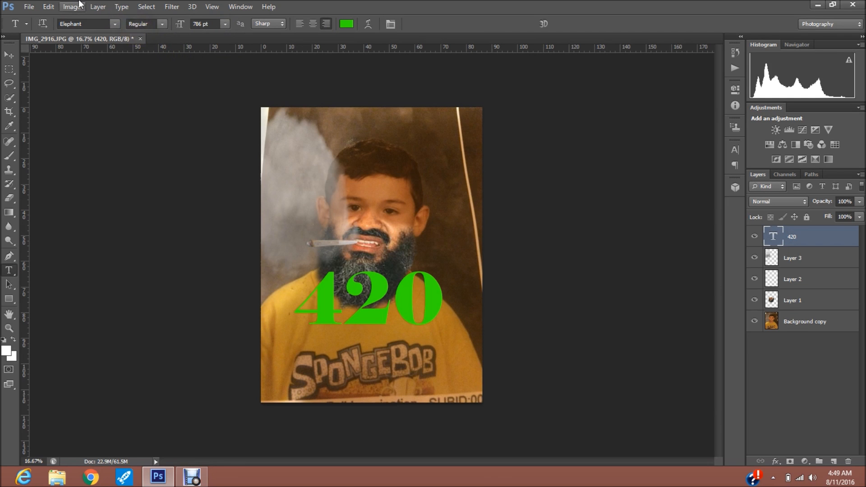
# Step: Open the image 2000px-Cannabis_leaf.svg.png from the 2016-08-03 folder in its own document
pyautogui.click(24, 7)
pyautogui.click(43, 28)
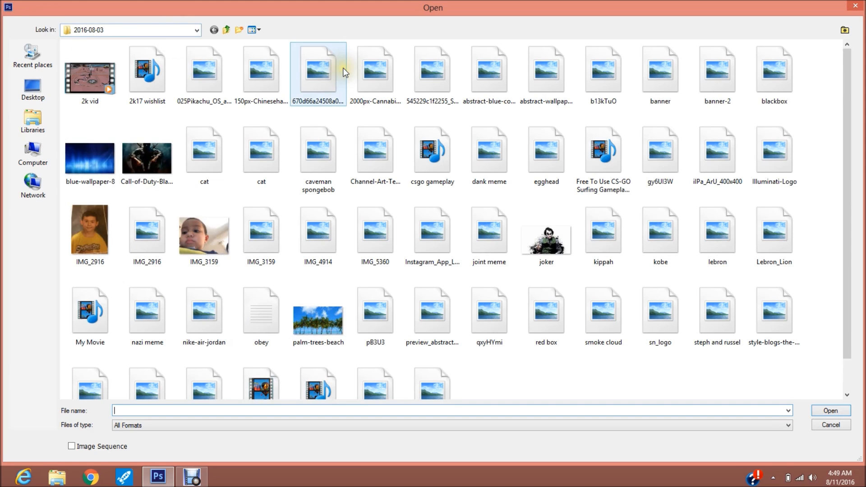
pyautogui.doubleClick(380, 83)
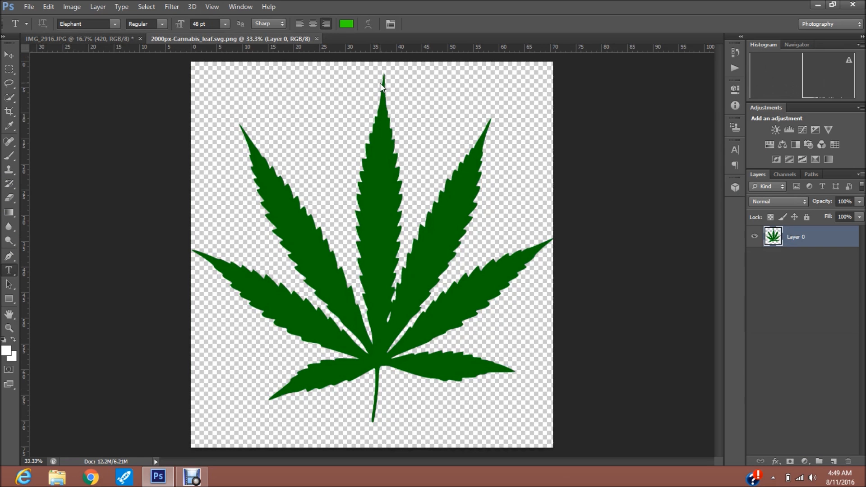
# Step: Duplicate the cannabis leaf layer into the IMG_2916.JPG document and close 2000px-Cannabis_leaf.svg.png
pyautogui.rightClick(807, 235)
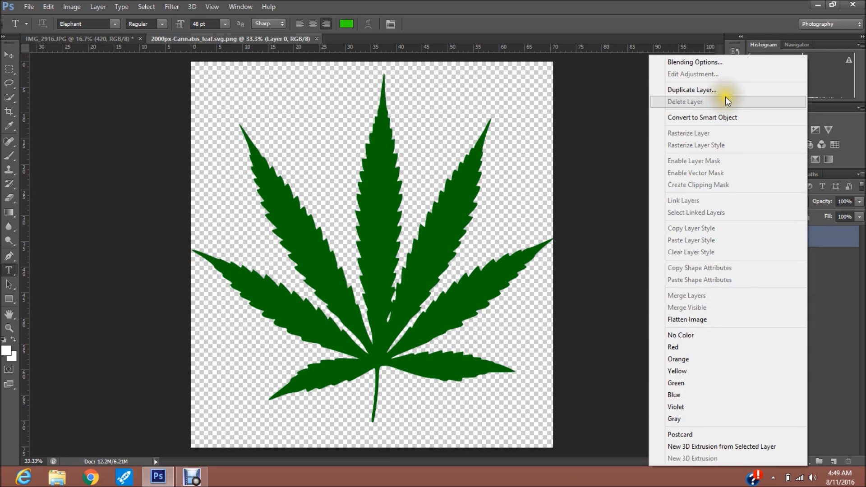
pyautogui.click(735, 90)
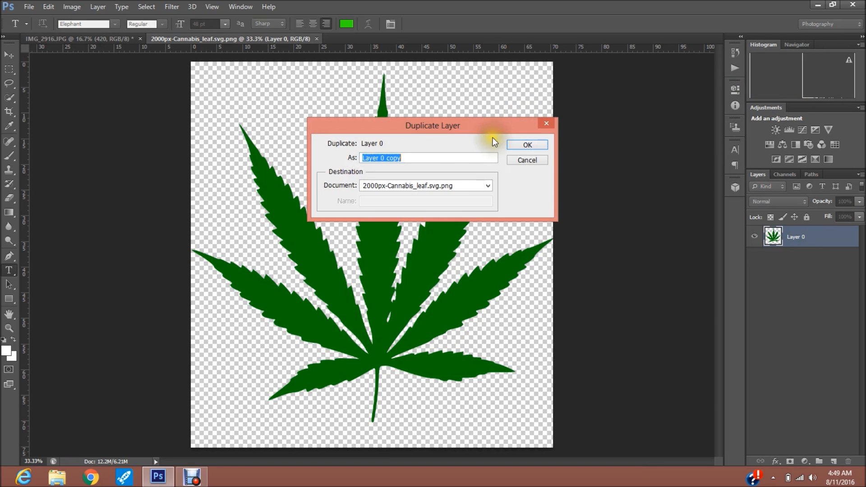
pyautogui.click(448, 191)
pyautogui.click(445, 195)
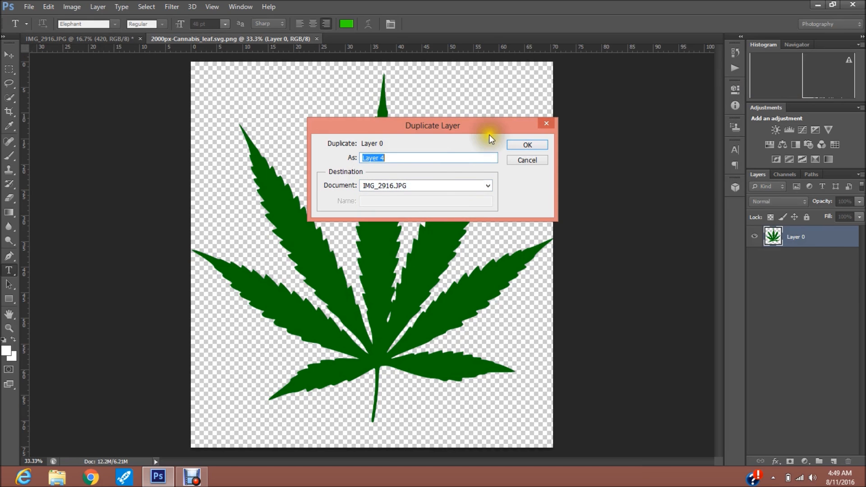
pyautogui.click(515, 145)
pyautogui.click(144, 40)
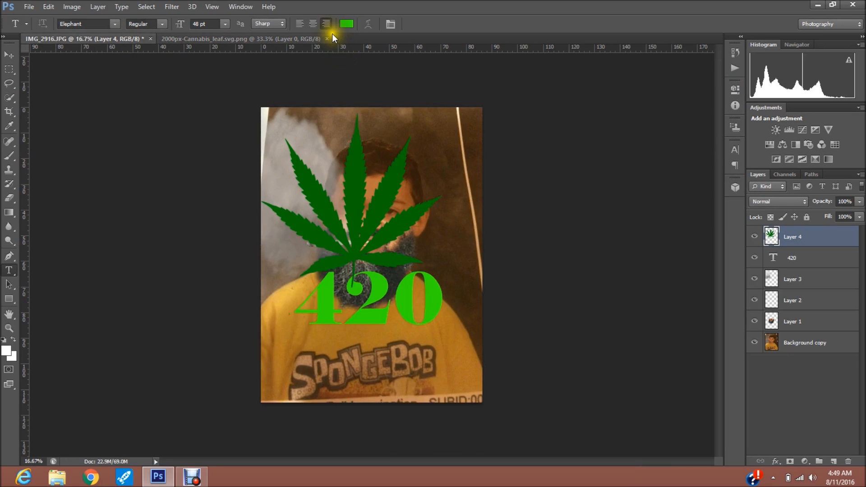
pyautogui.click(328, 38)
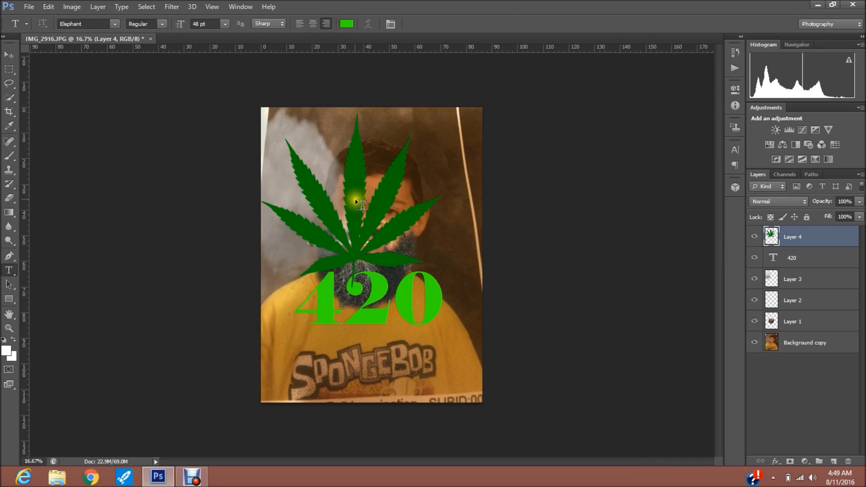
# Step: Move the cannabis leaf down over the 420 text and shirt, rotate it about 26°, and apply the transform
pyautogui.click(9, 54)
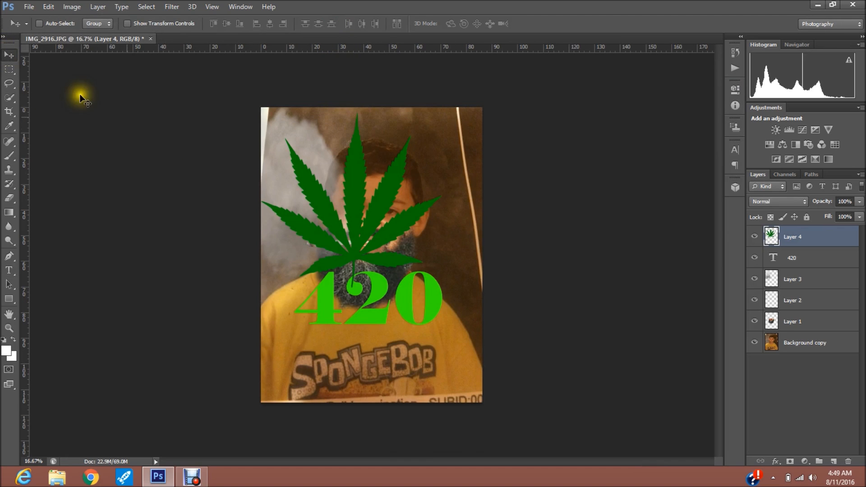
pyautogui.moveTo(348, 189); pyautogui.dragTo(372, 276)
pyautogui.moveTo(514, 261); pyautogui.dragTo(508, 269)
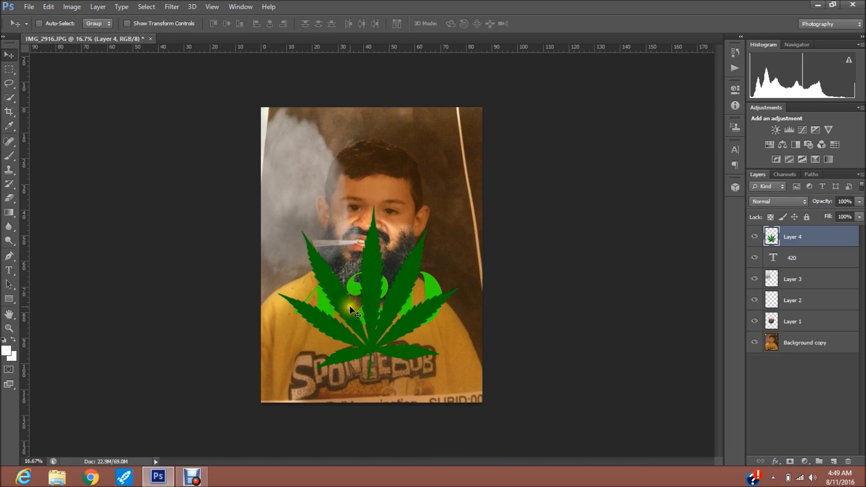
pyautogui.hotkey('ctrl', 't')
pyautogui.moveTo(506, 315)
pyautogui.mouseDown()
pyautogui.moveTo(510, 325)
pyautogui.moveTo(503, 322)
pyautogui.mouseUp()
pyautogui.moveTo(408, 301); pyautogui.dragTo(416, 318)
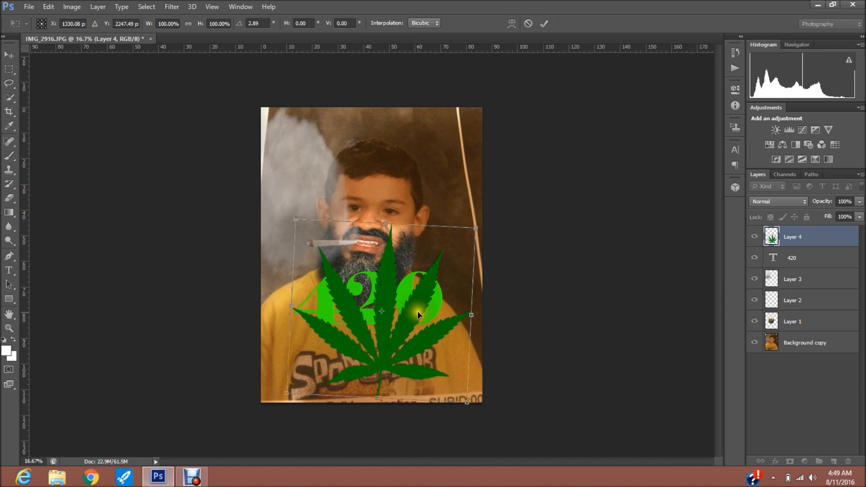
pyautogui.moveTo(528, 234); pyautogui.dragTo(527, 308)
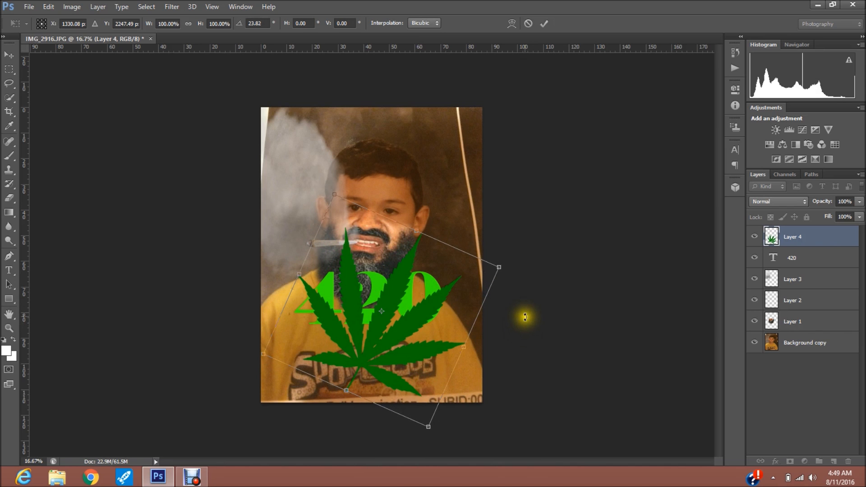
pyautogui.moveTo(535, 303); pyautogui.dragTo(534, 308)
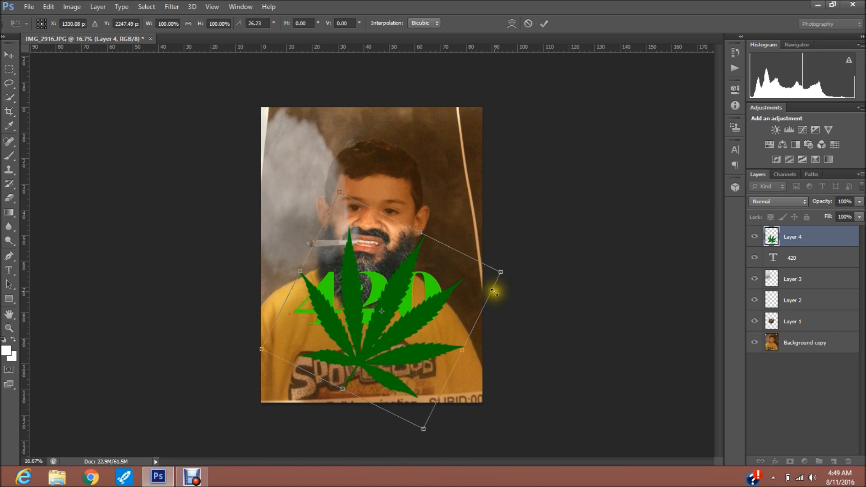
pyautogui.click(545, 23)
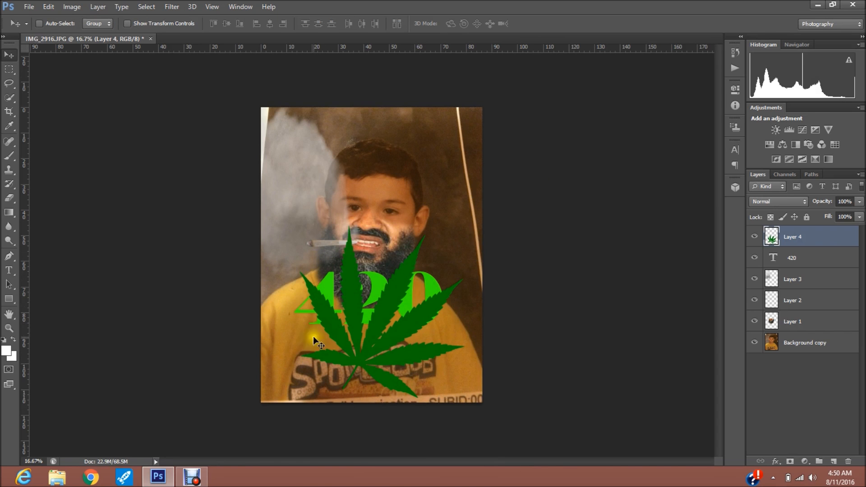
# Step: Clip the cannabis leaf layer to the 420 text with a clipping mask
pyautogui.rightClick(794, 241)
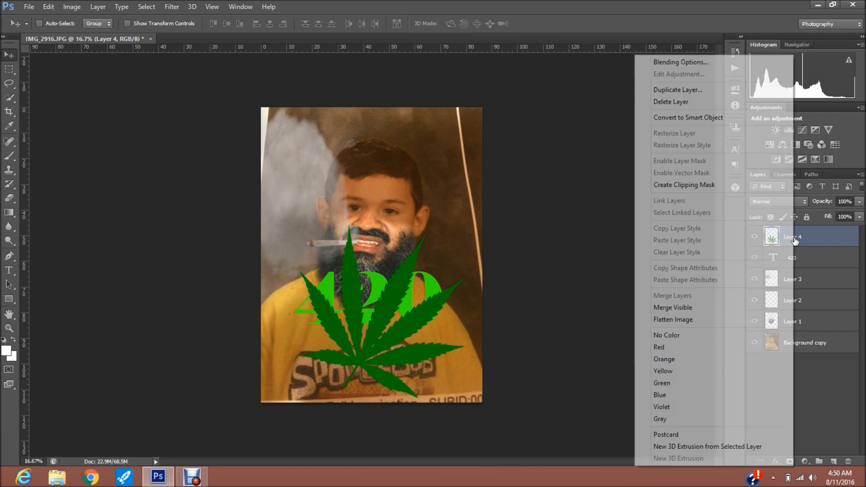
pyautogui.click(709, 186)
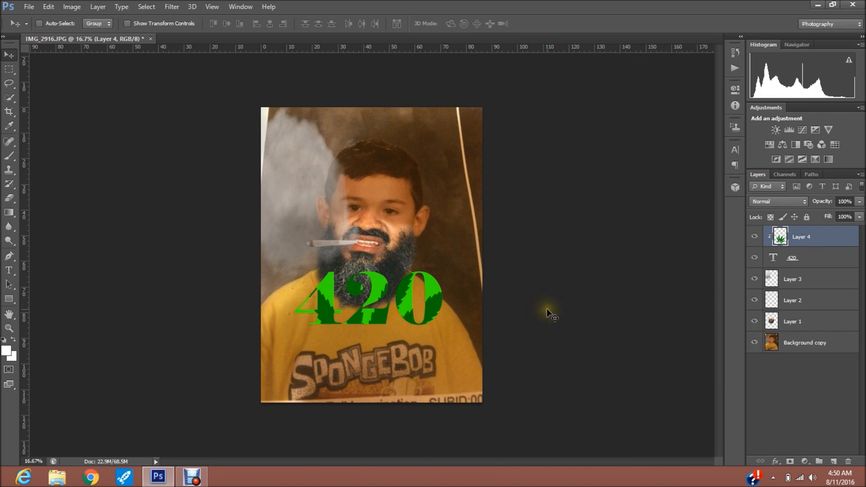
# Step: Add a black (000000) outer glow and a drop shadow to the 420 text layer
pyautogui.click(821, 261)
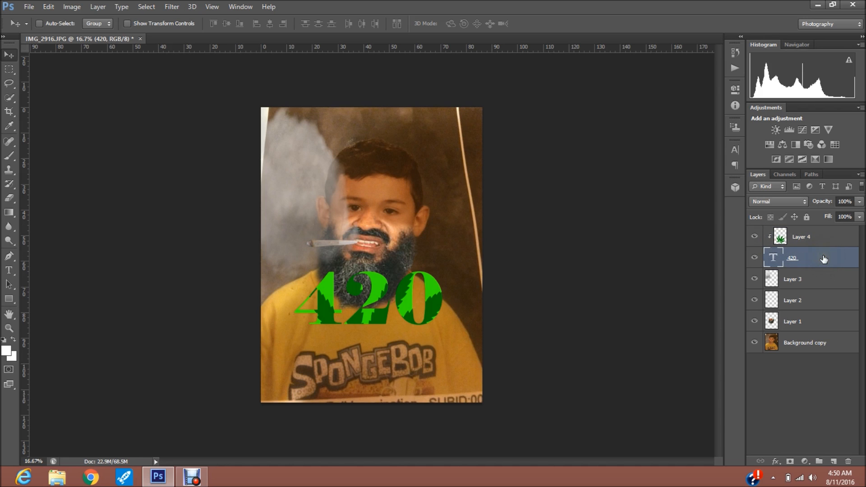
pyautogui.doubleClick(824, 259)
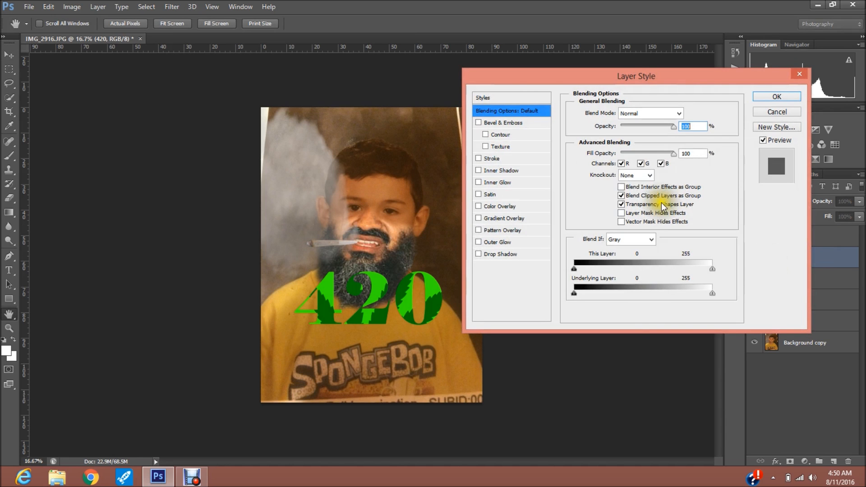
pyautogui.click(500, 243)
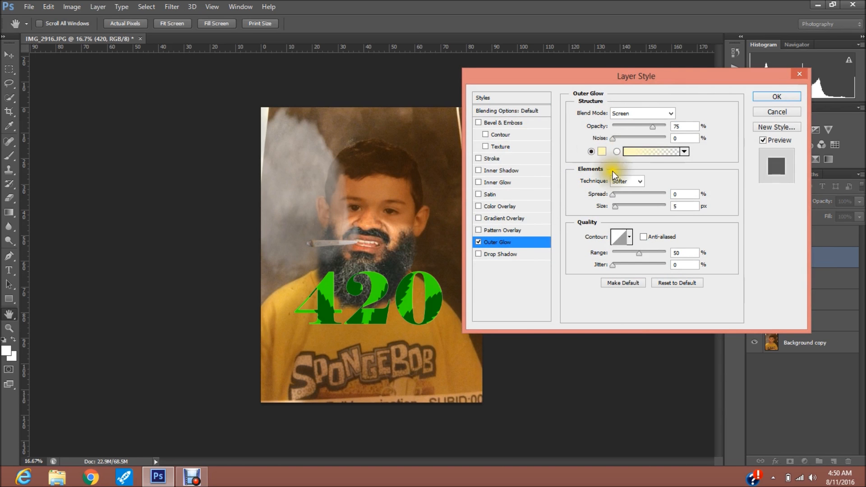
pyautogui.click(601, 152)
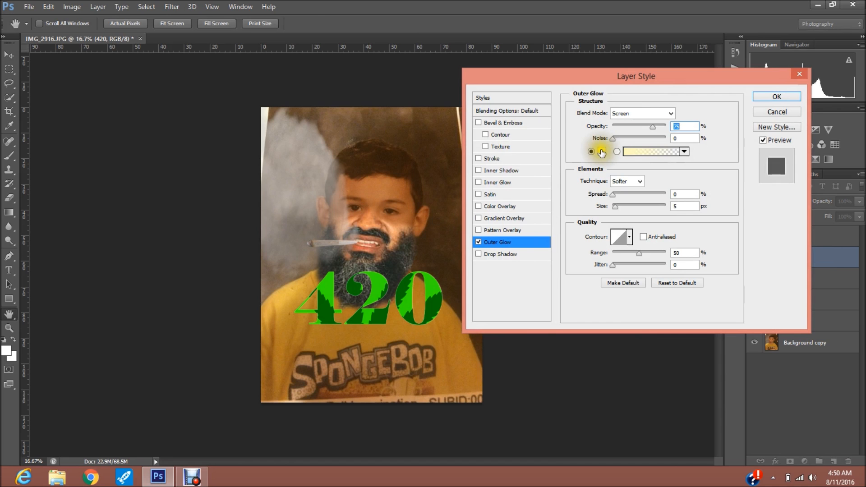
pyautogui.moveTo(330, 377); pyautogui.dragTo(220, 483)
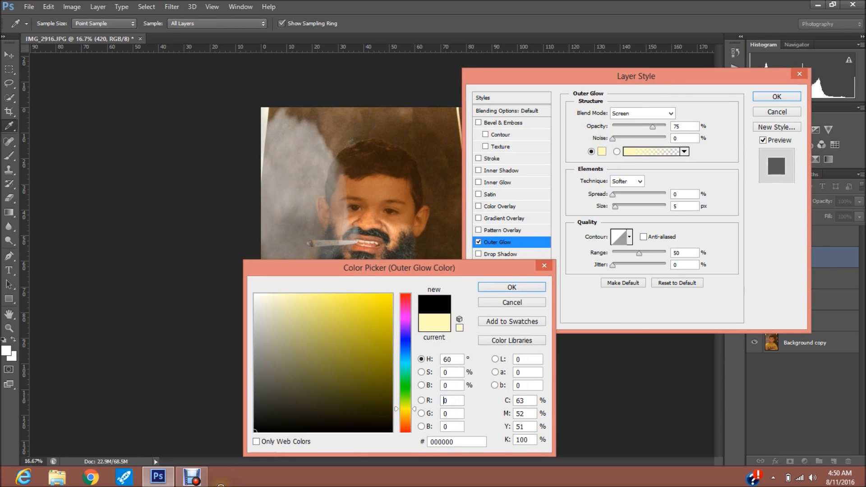
pyautogui.click(521, 291)
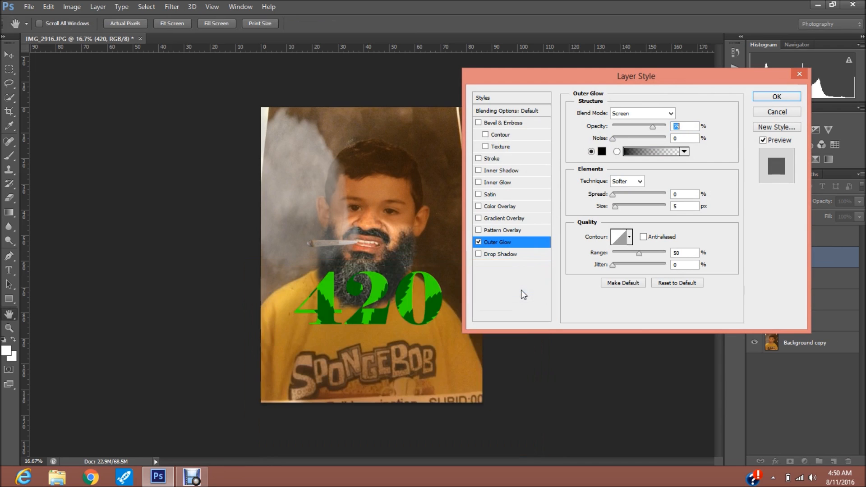
pyautogui.click(495, 254)
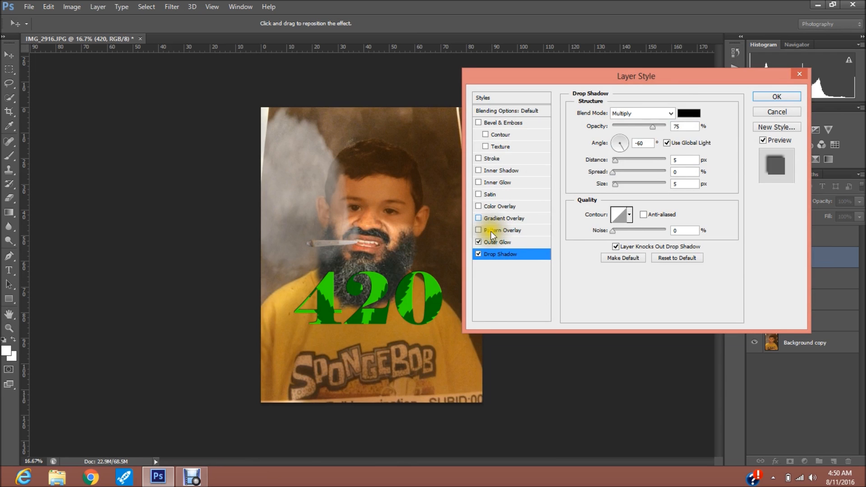
# Step: Set the 420 text's outer glow to 49% noise and Normal blend mode, and apply the layer style
pyautogui.click(485, 241)
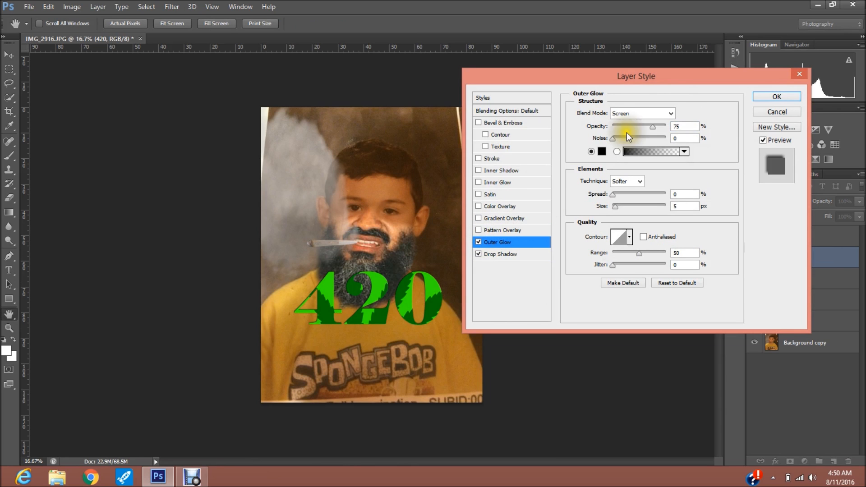
pyautogui.moveTo(613, 138); pyautogui.dragTo(638, 140)
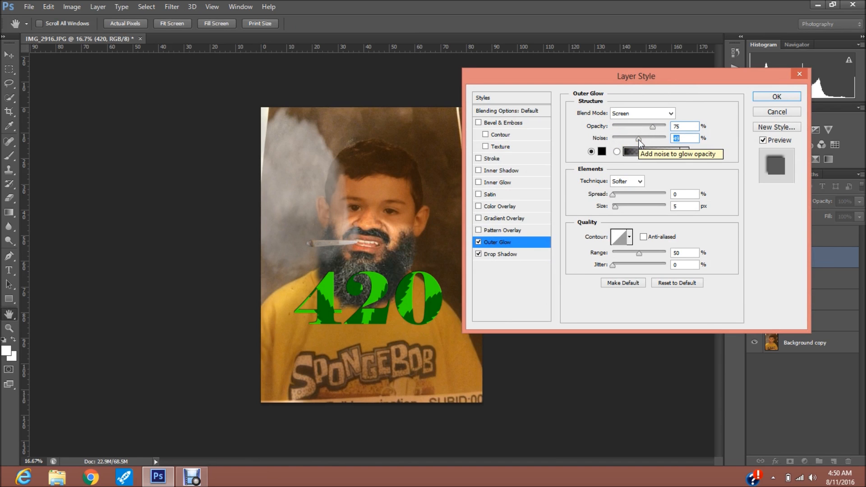
pyautogui.click(672, 114)
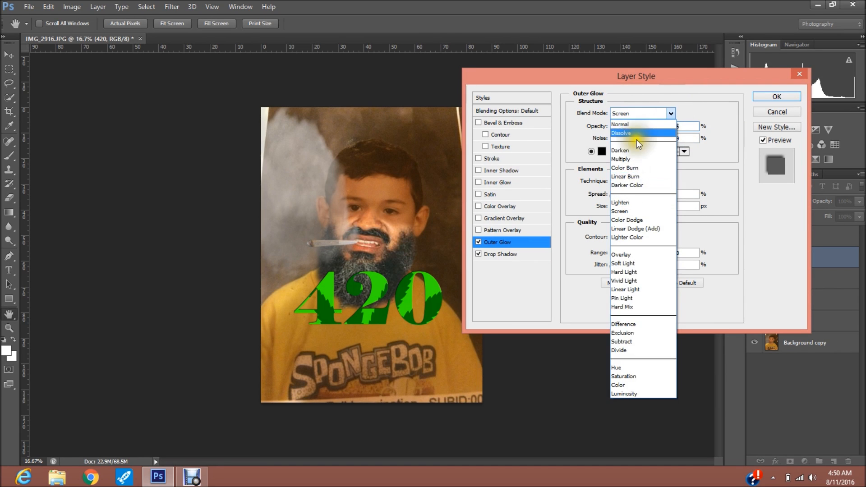
pyautogui.click(637, 125)
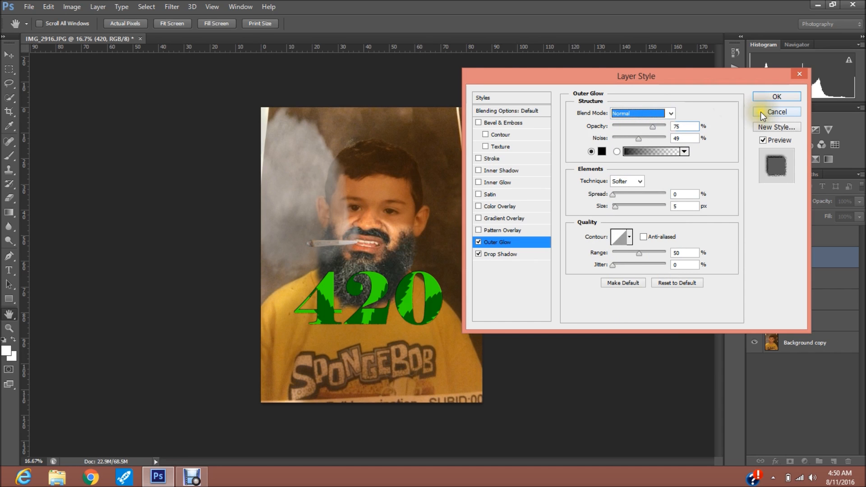
pyautogui.click(772, 95)
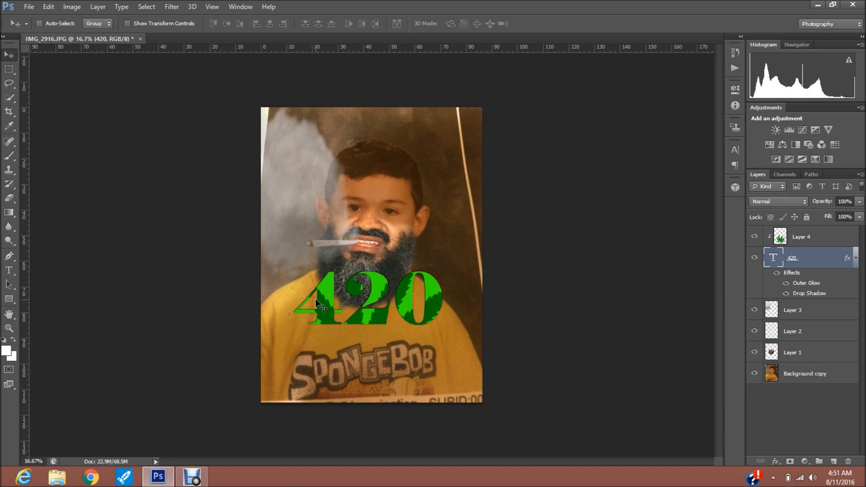
pyautogui.click(201, 480)
pyautogui.click(201, 478)
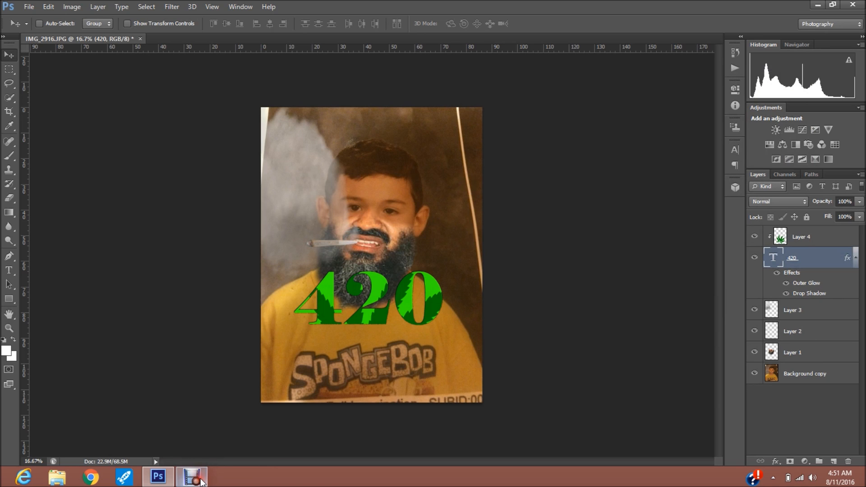
pyautogui.click(201, 480)
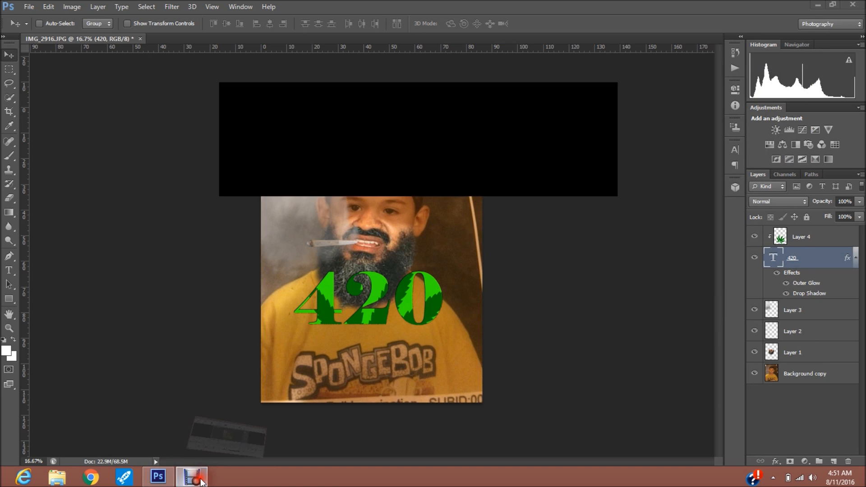